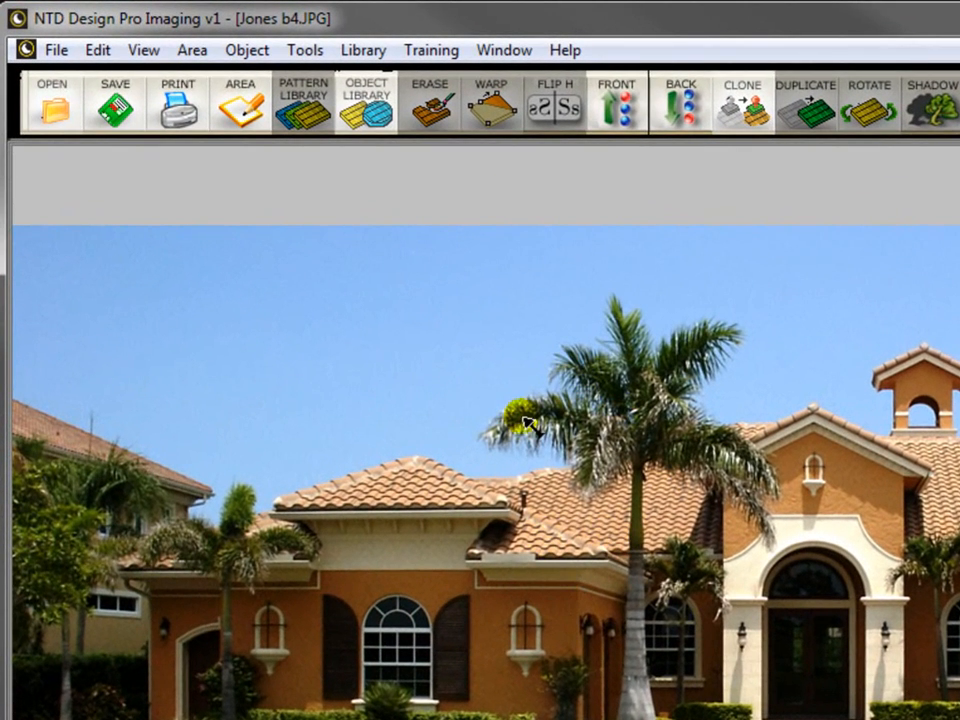
- Insert the 7PTH-HAT path light from the Nite Time Decor Path library into the house photo
left_click(366, 100)
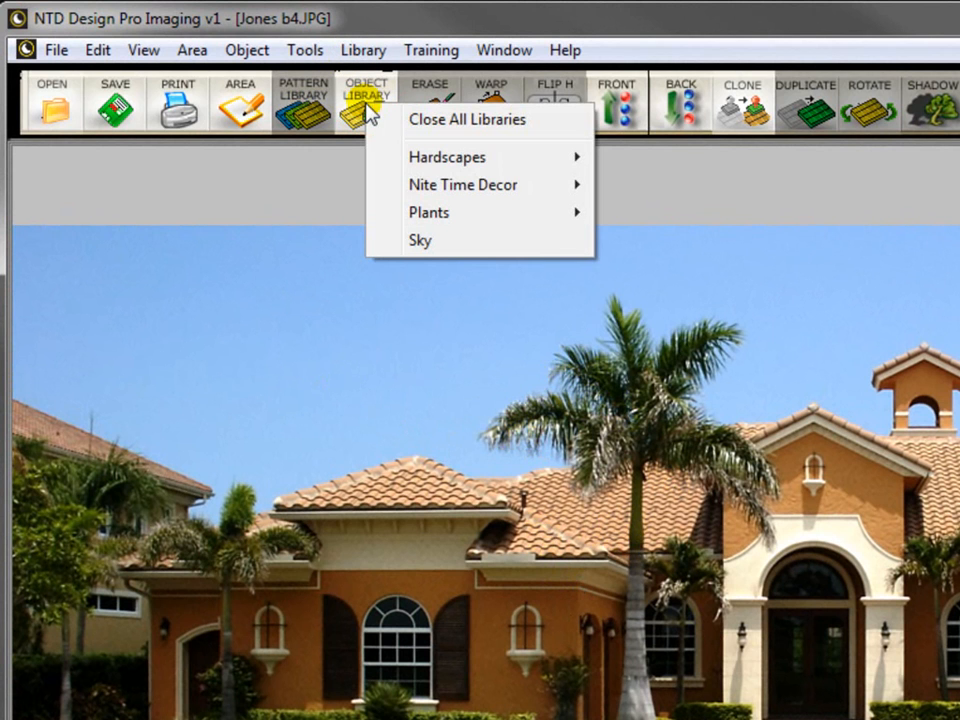
left_click(465, 192)
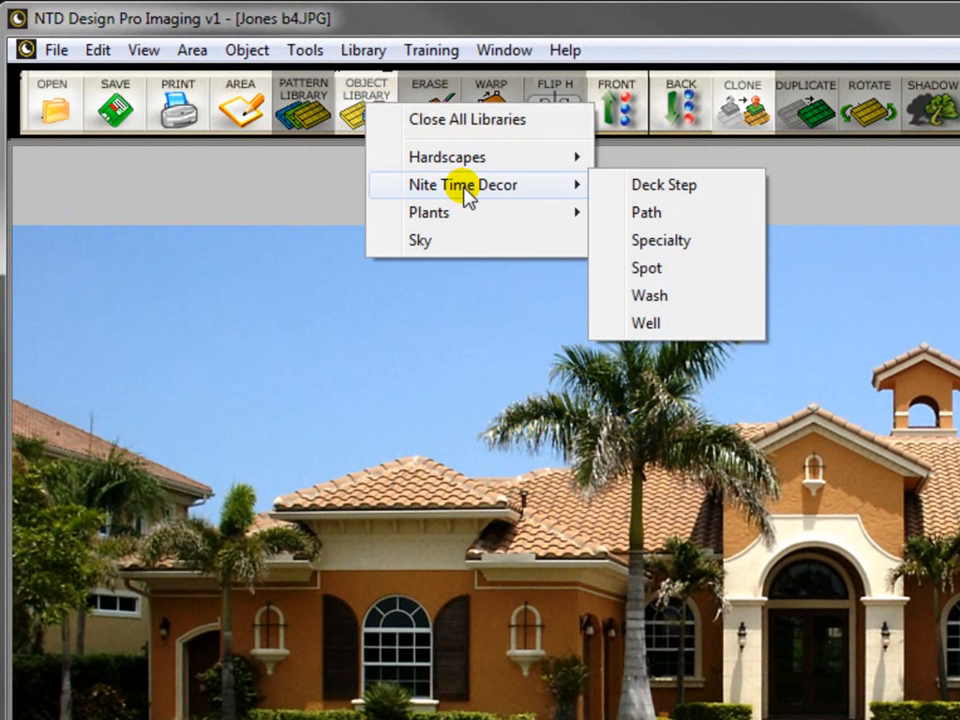
left_click(668, 214)
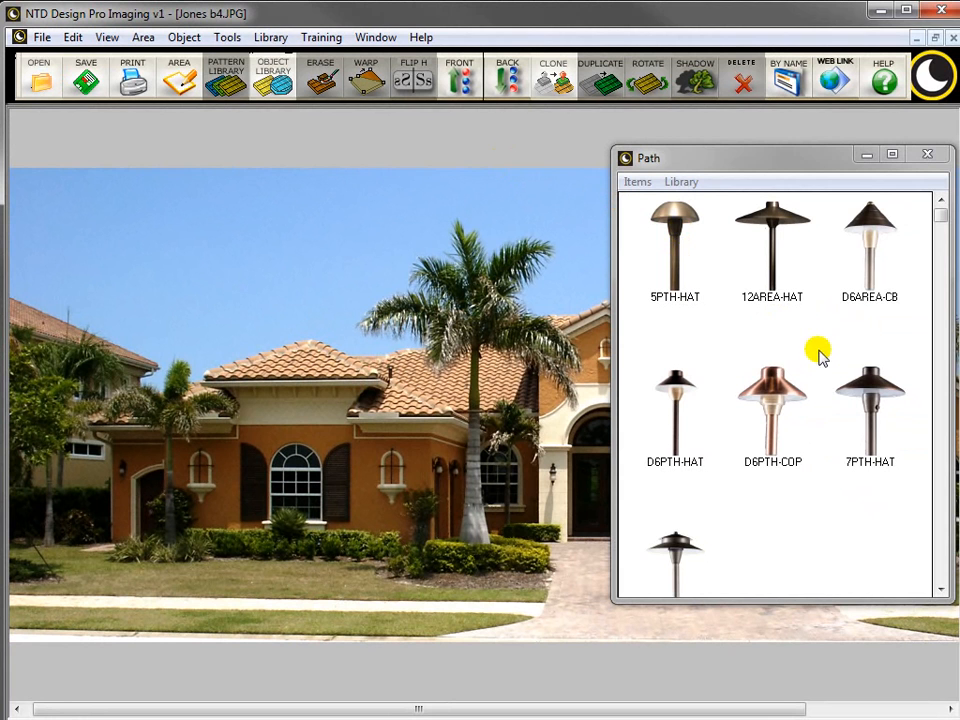
double_click(869, 402)
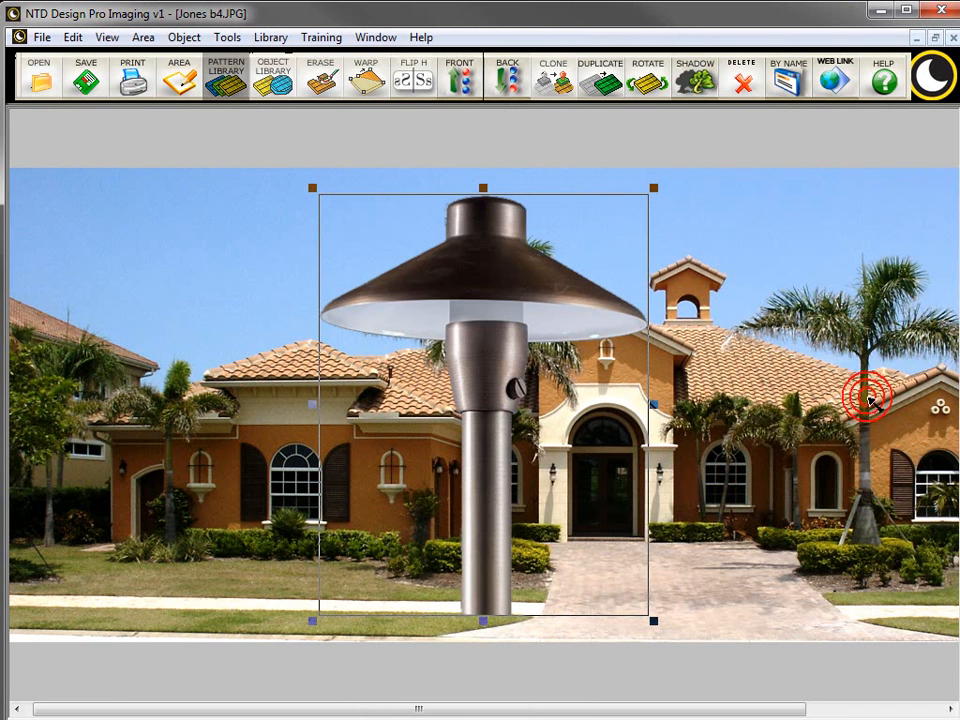
- Scale the path light down to a realistic size and place it in the planting bed just left of the driveway
left_click(311, 187)
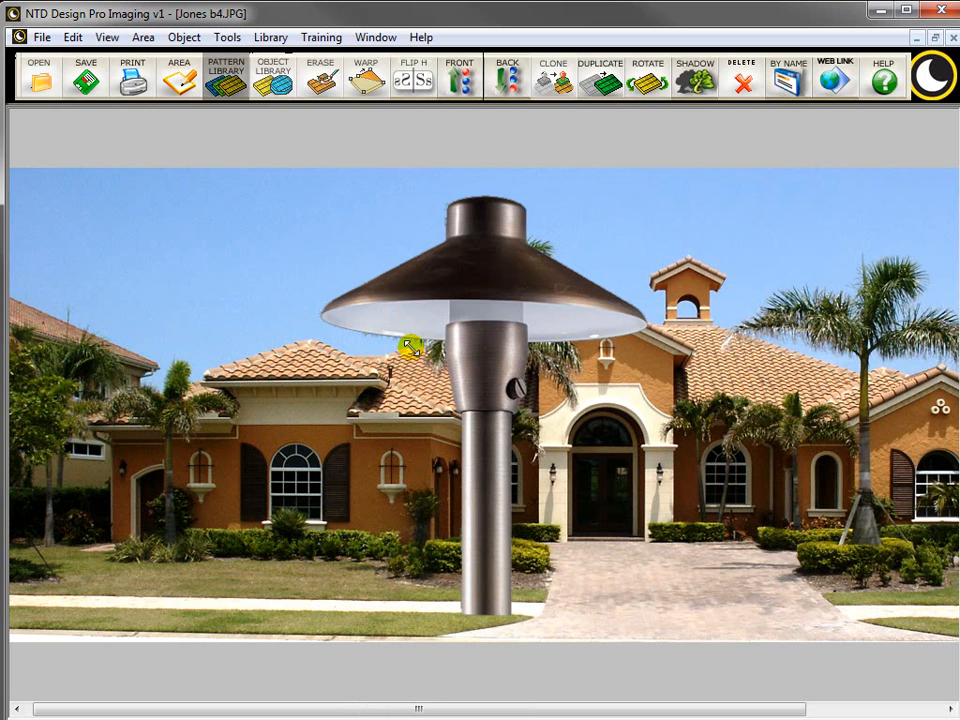
left_click_drag(457, 409, 567, 547)
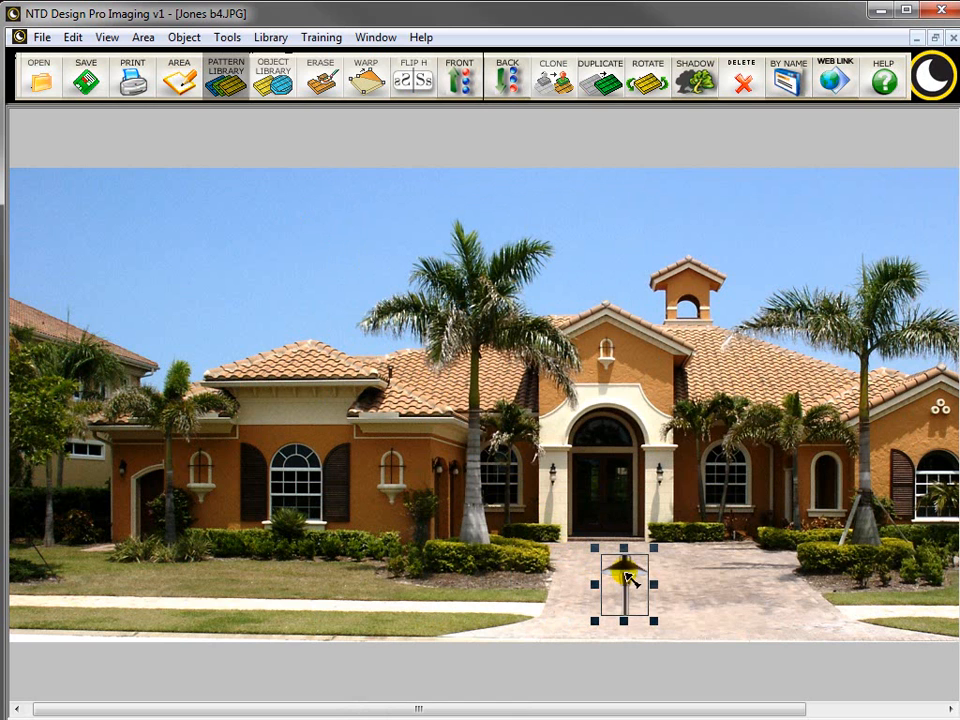
left_click(626, 570)
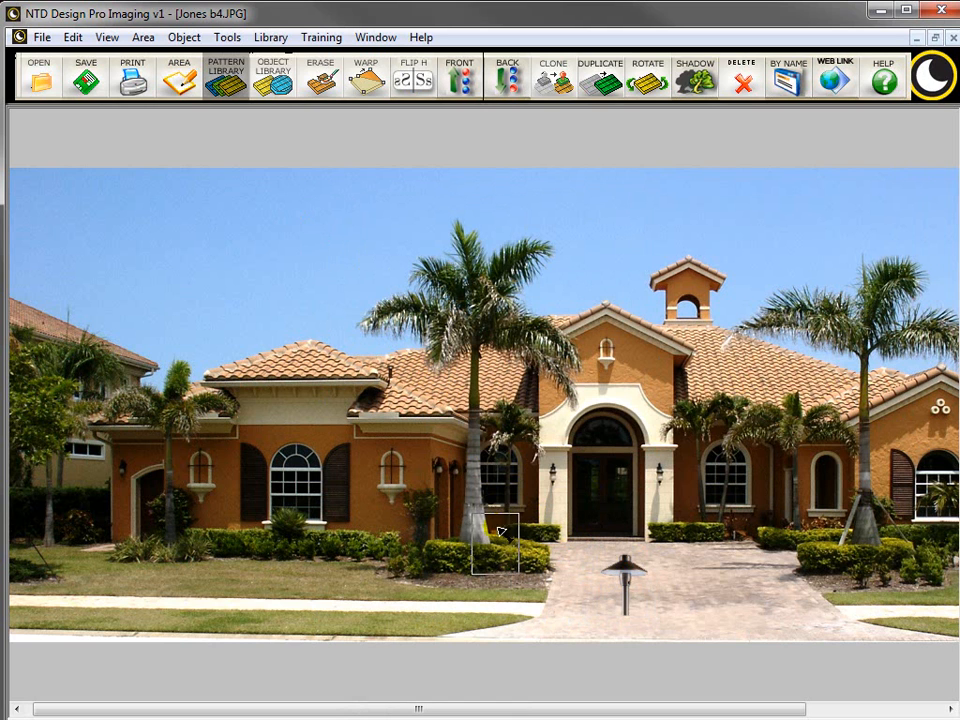
left_click_drag(626, 570, 506, 541)
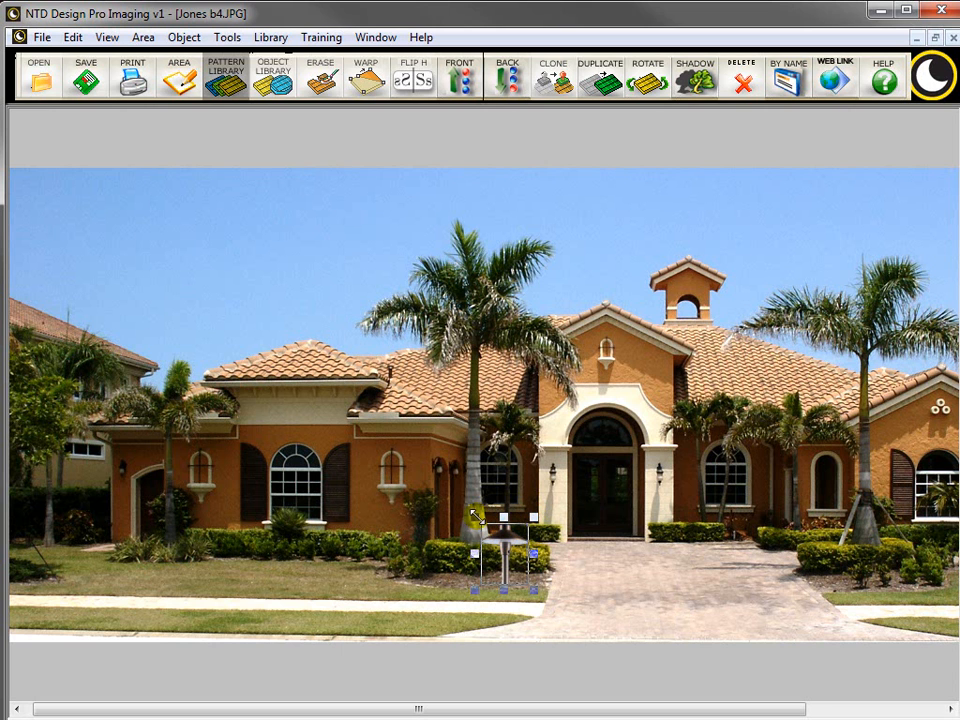
left_click_drag(476, 516, 494, 537)
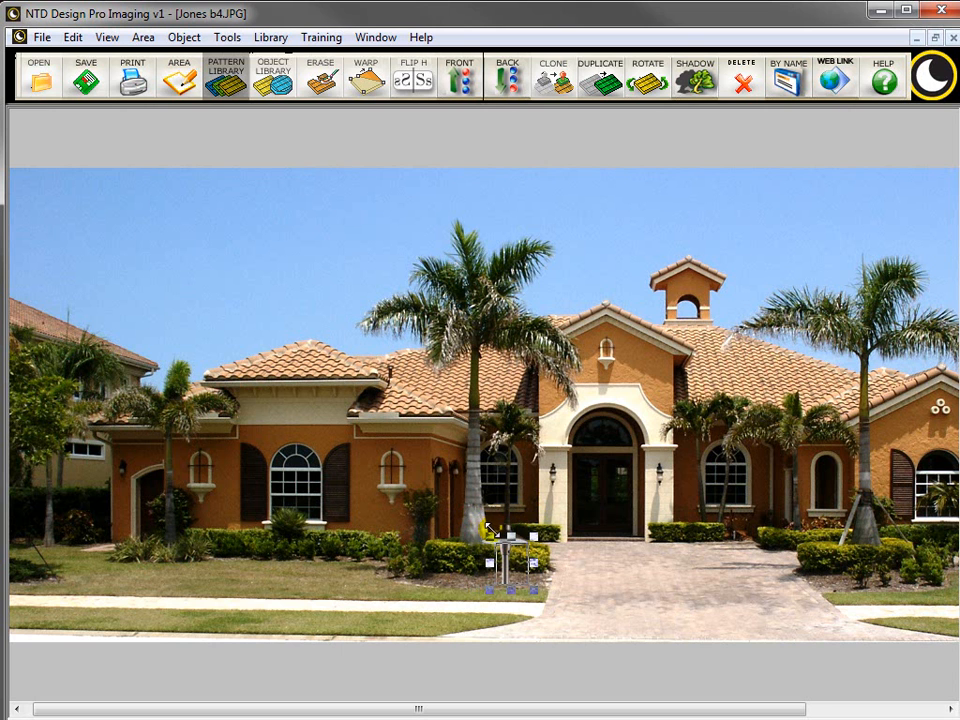
left_click(590, 558)
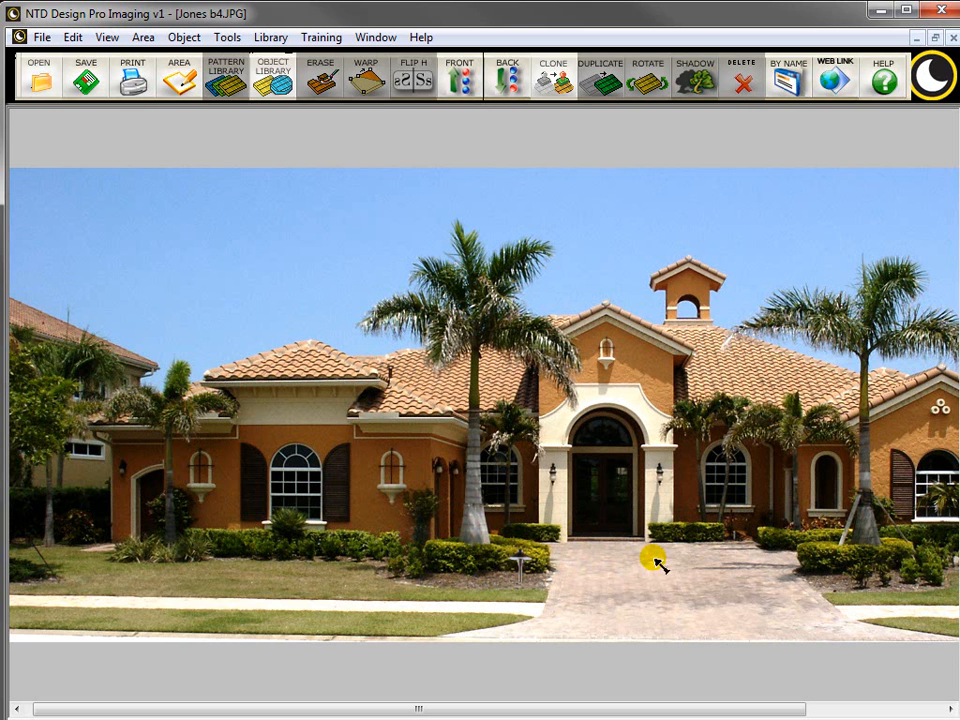
- Duplicate the path light into the bed right of the driveway and at three spots along the front hedge out to the far left
left_click(519, 563)
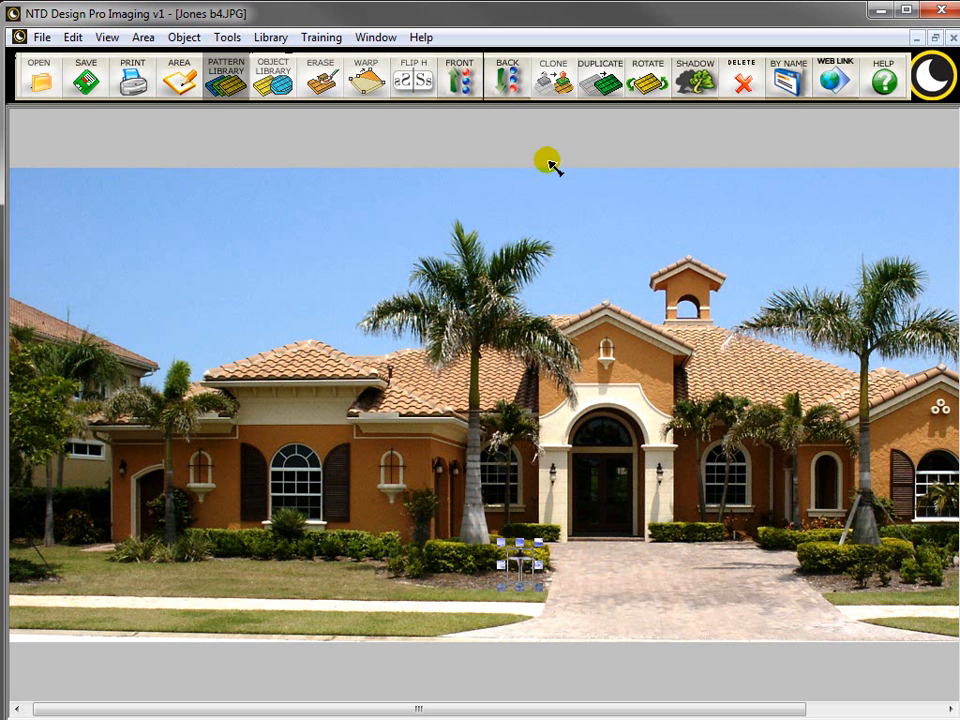
left_click(603, 85)
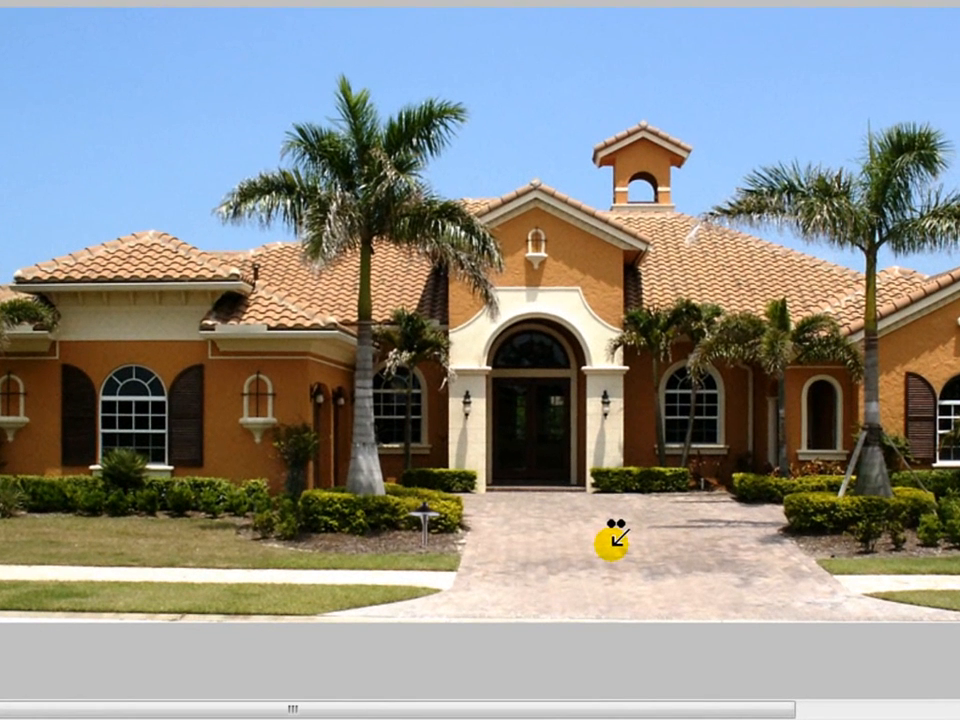
left_click(829, 530)
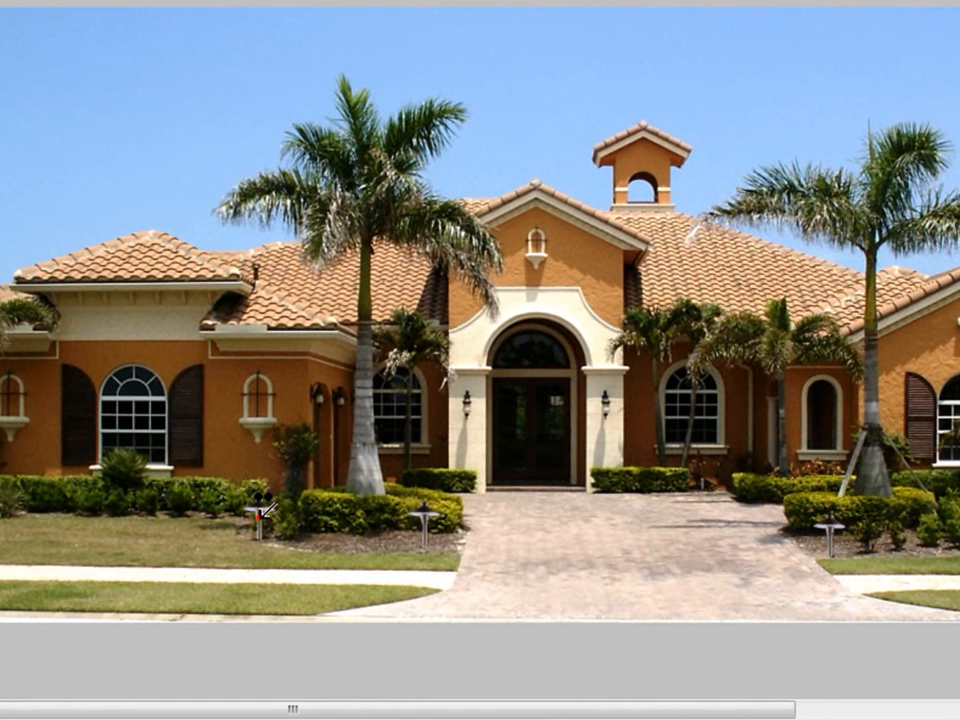
left_click(260, 515)
left_click(52, 502)
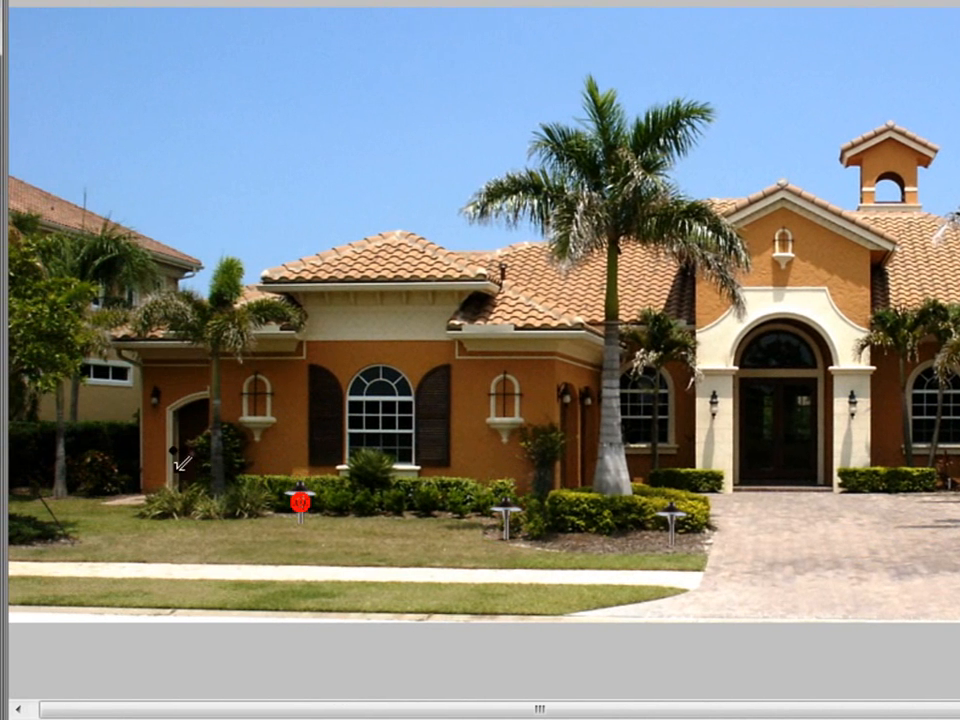
left_click(112, 500)
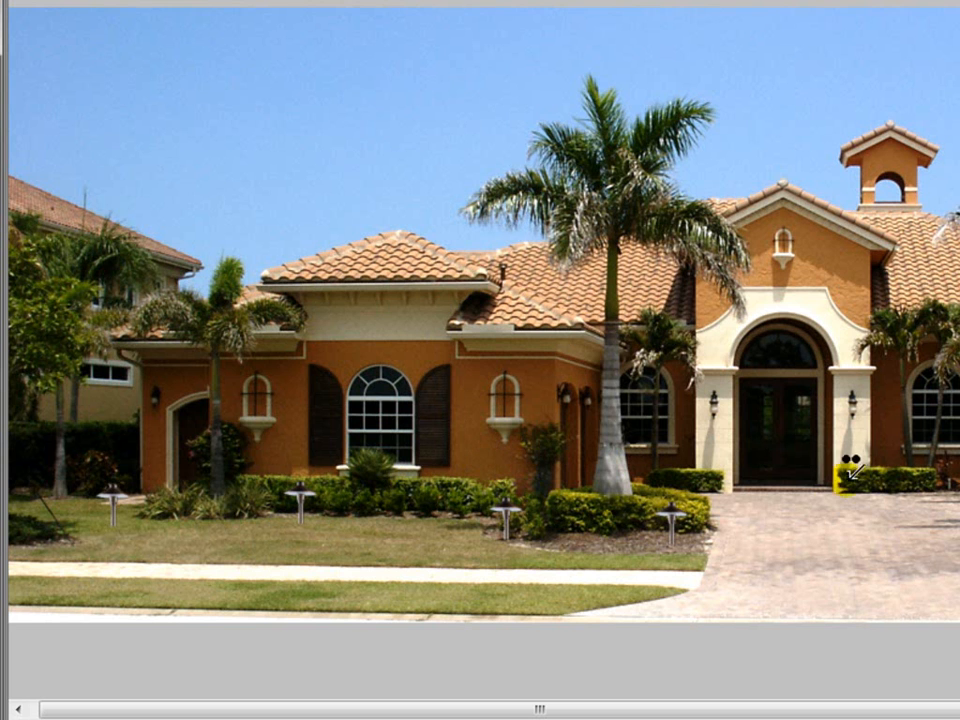
right_click(818, 501)
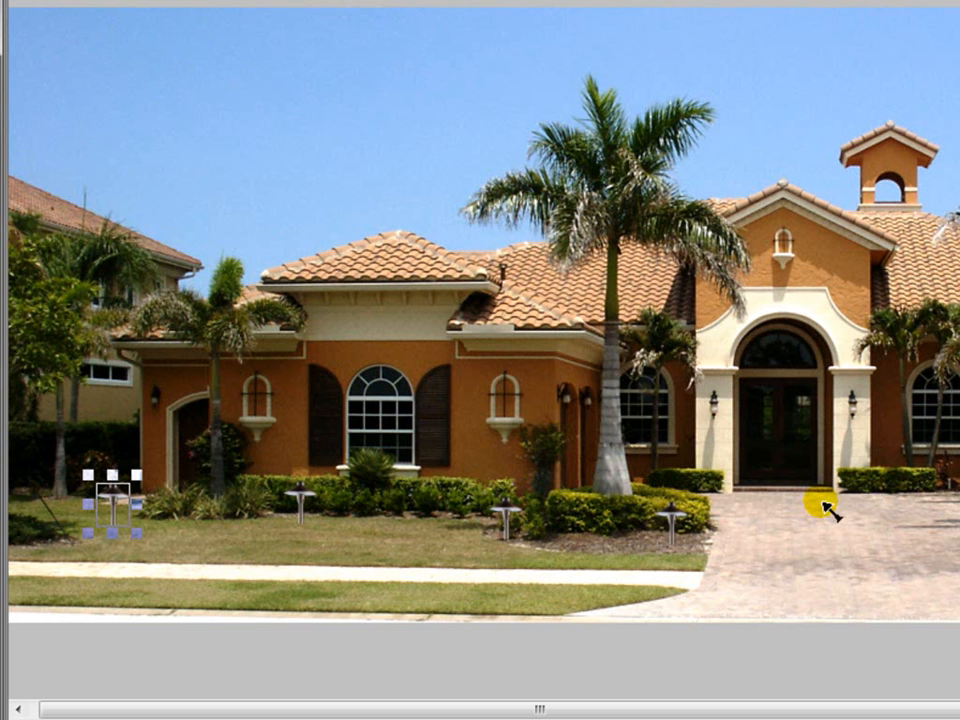
- Shrink the two path lights farthest left for perspective and nudge the one beside the arched window's hedge, checking the nearer lights
left_click_drag(118, 511, 131, 471)
left_click(300, 495)
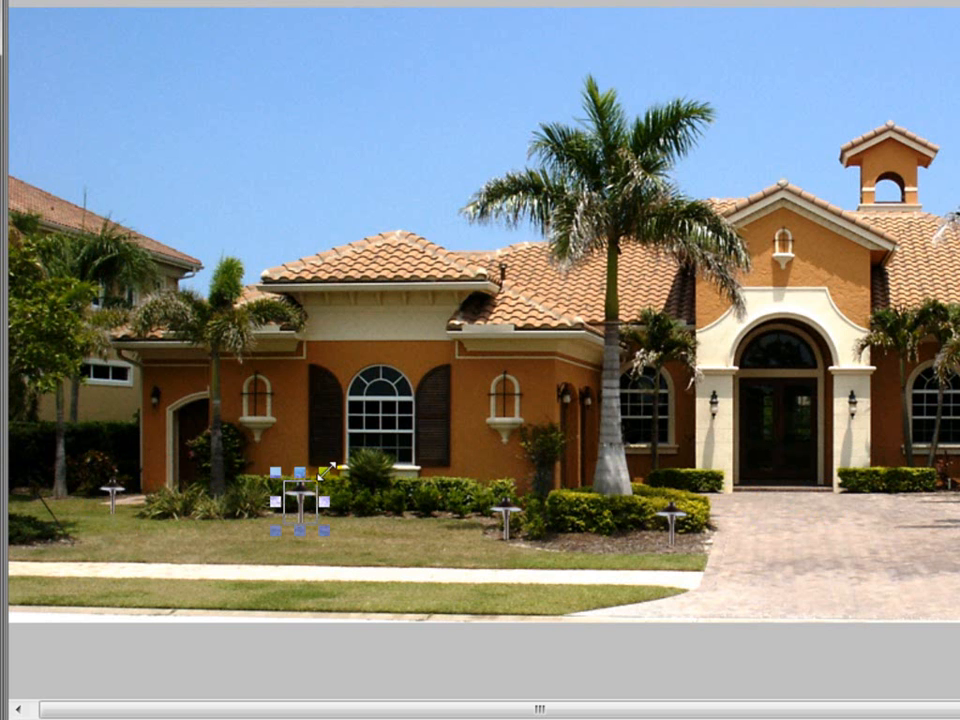
left_click_drag(301, 500, 291, 491)
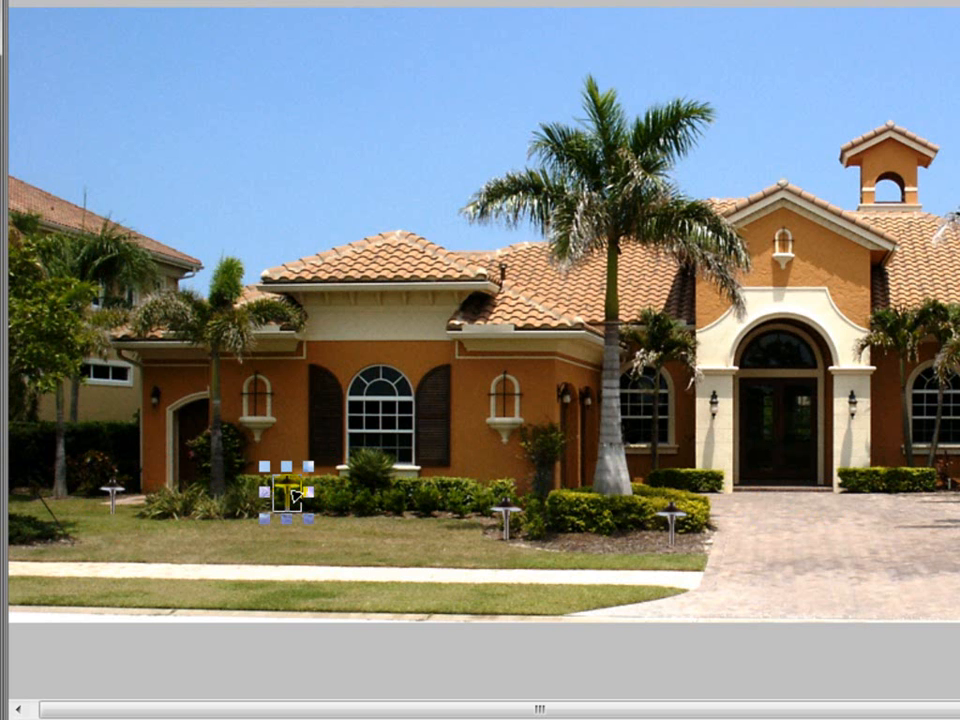
left_click(383, 441)
left_click(500, 514)
left_click(845, 562)
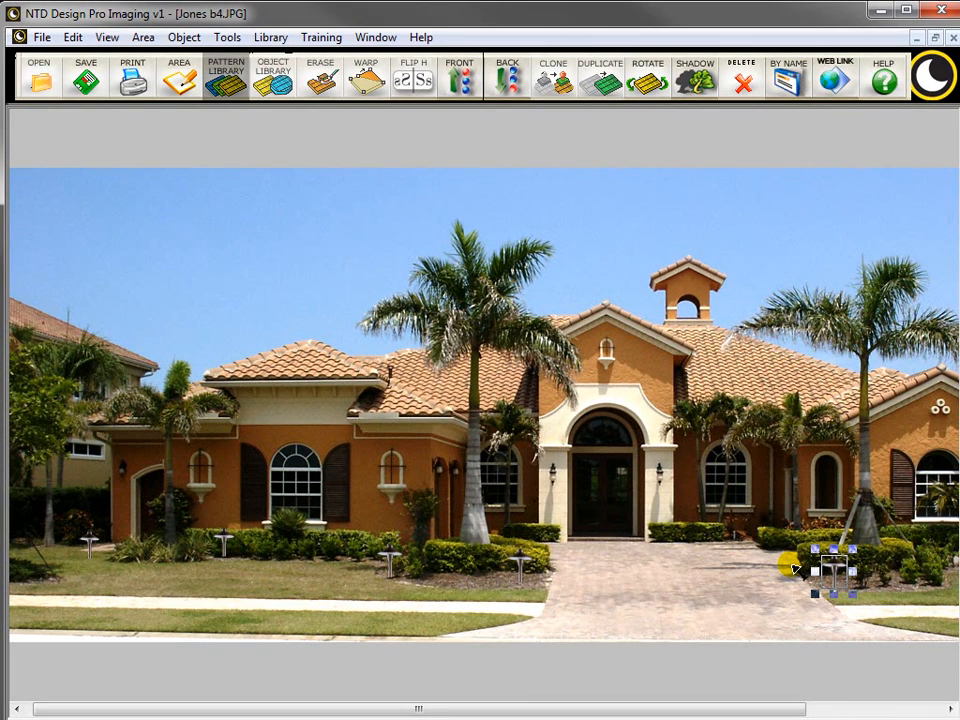
- Duplicate the path light right of the driveway to the bed below the right-hand arched window and shrink the copy for perspective
left_click_drag(780, 709, 922, 710)
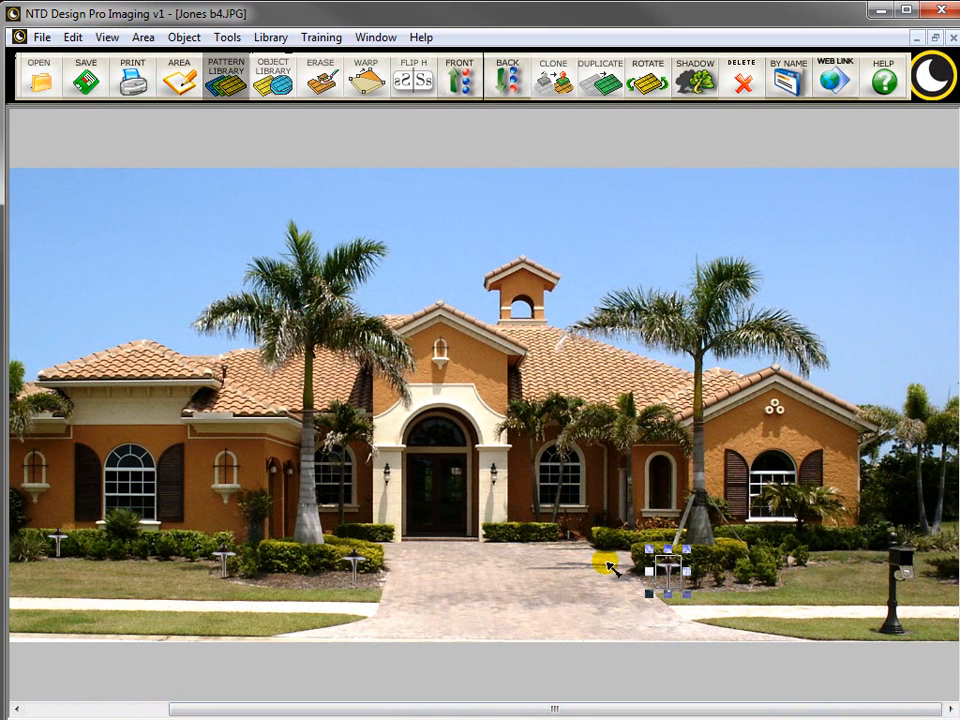
left_click(668, 563)
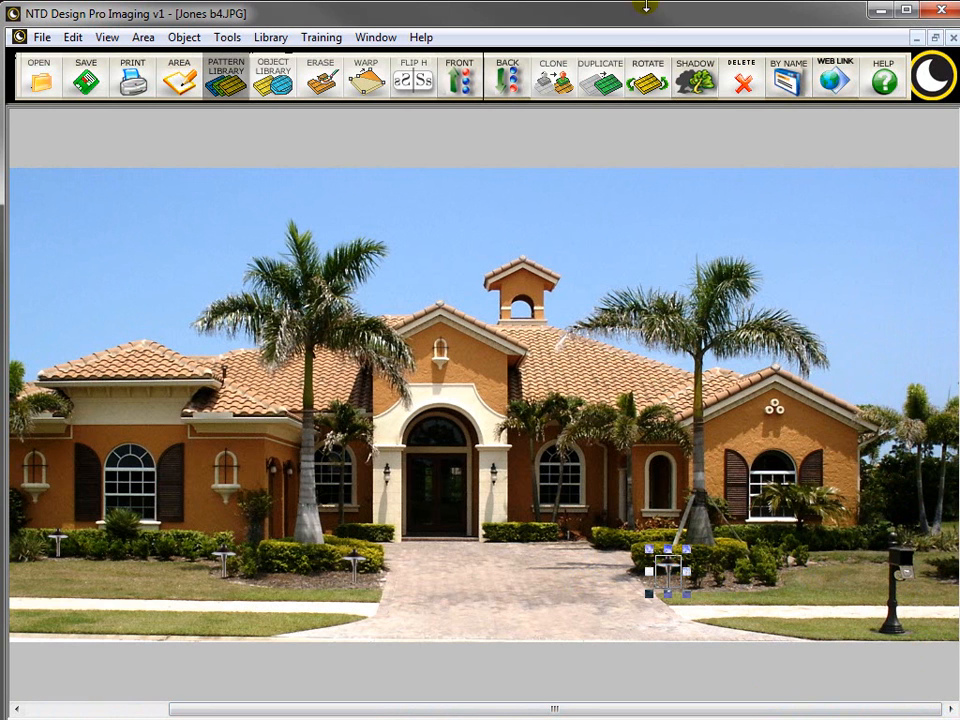
left_click(590, 84)
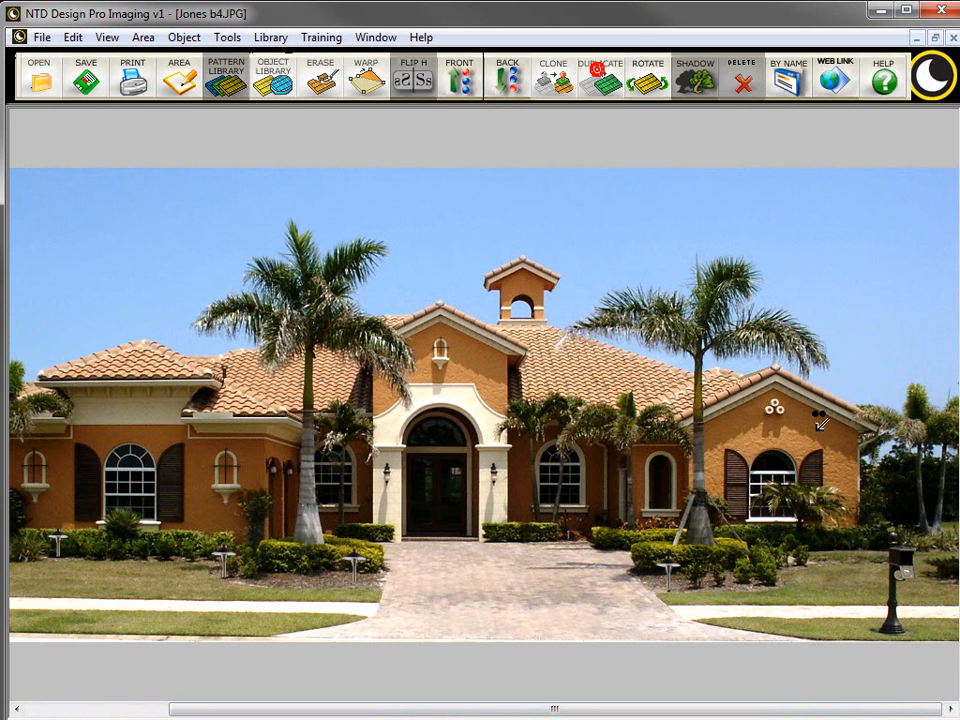
left_click(793, 548)
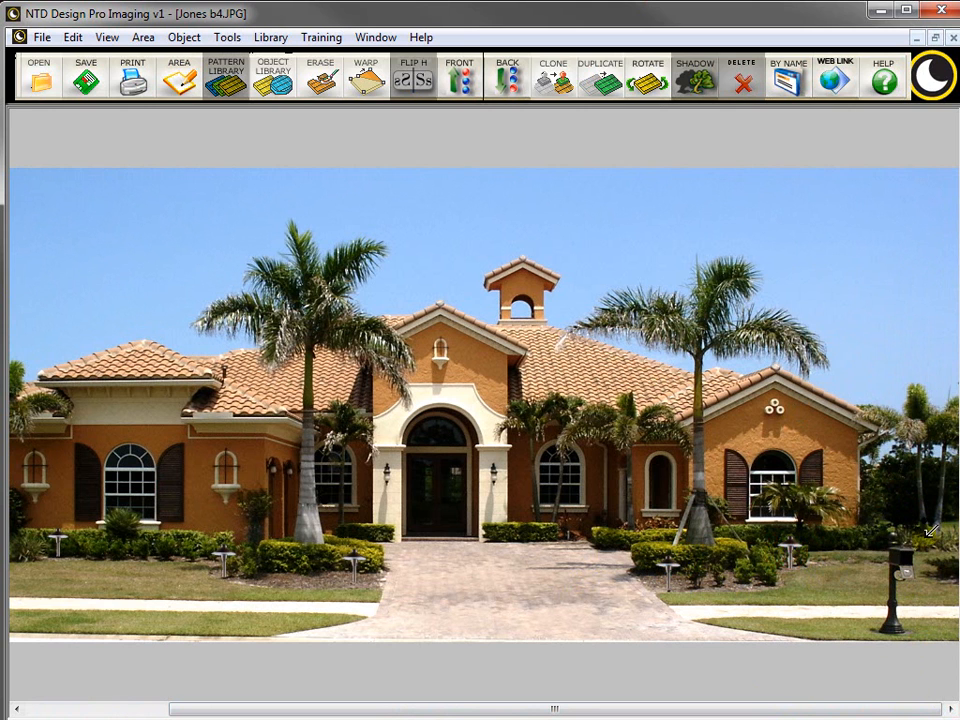
left_click(795, 548)
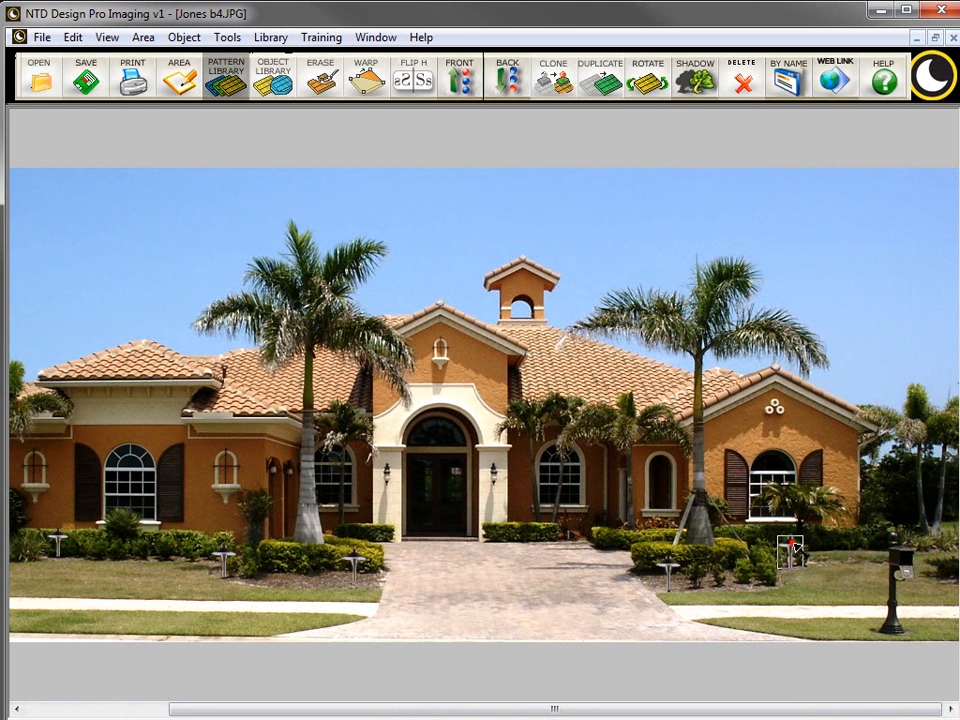
left_click_drag(808, 525, 791, 548)
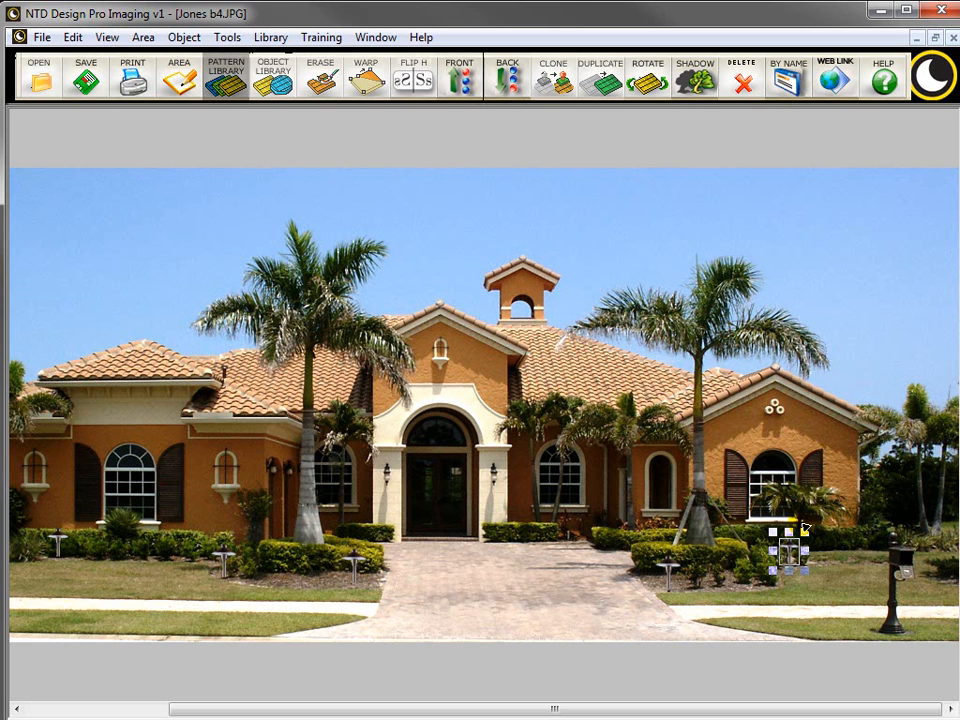
left_click(718, 527)
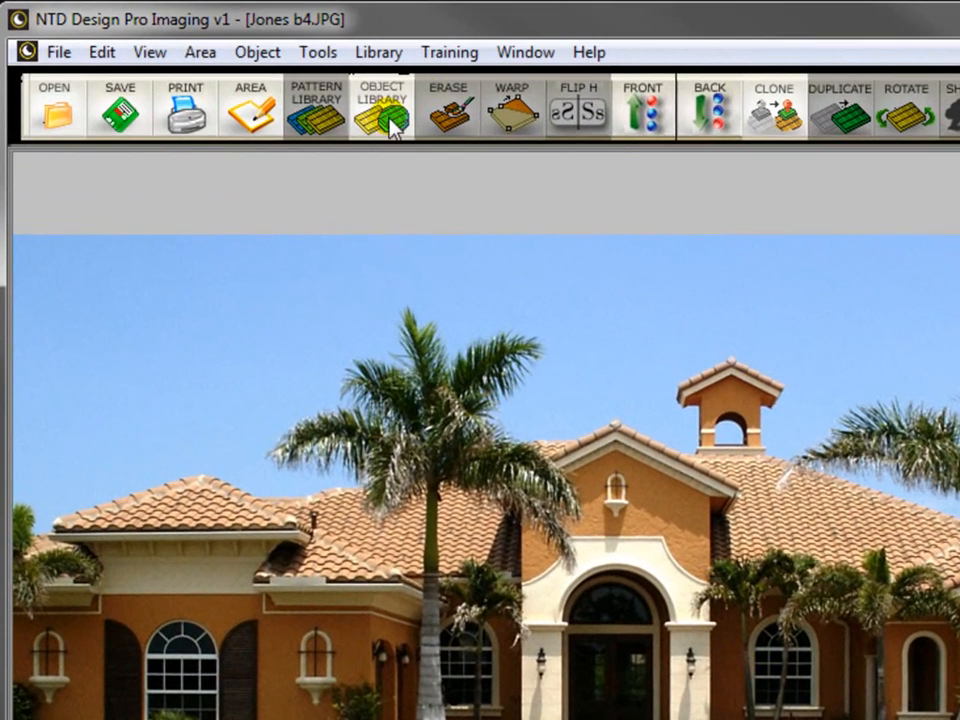
- Open the Nite Time Decor Spot library and reshape its window into a tall, narrow column of fixtures
left_click(393, 122)
mouse_move(508, 210)
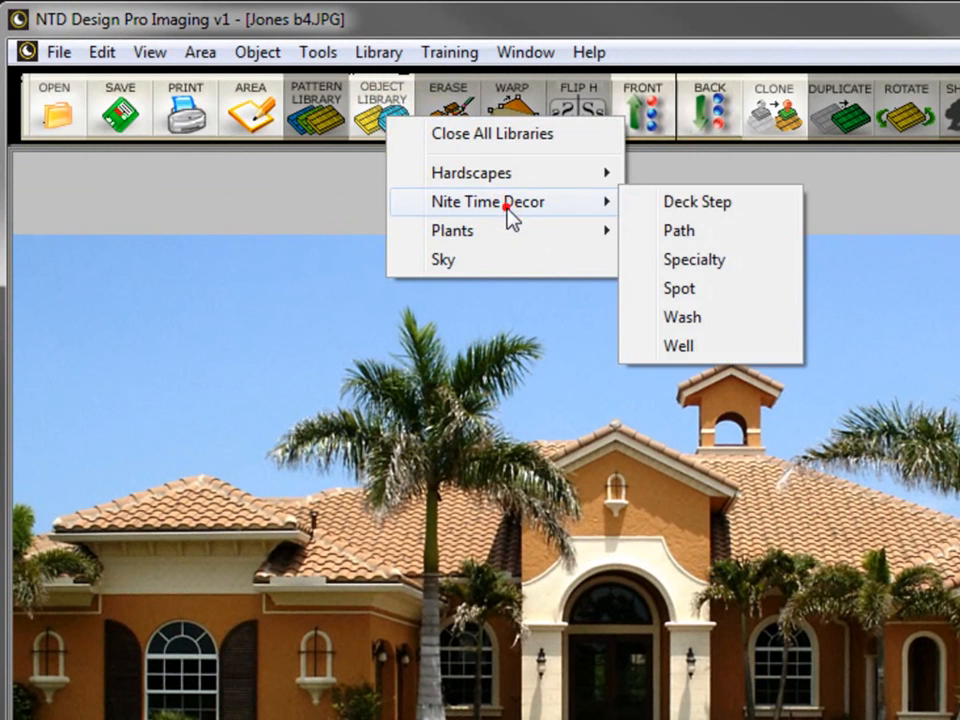
left_click(680, 288)
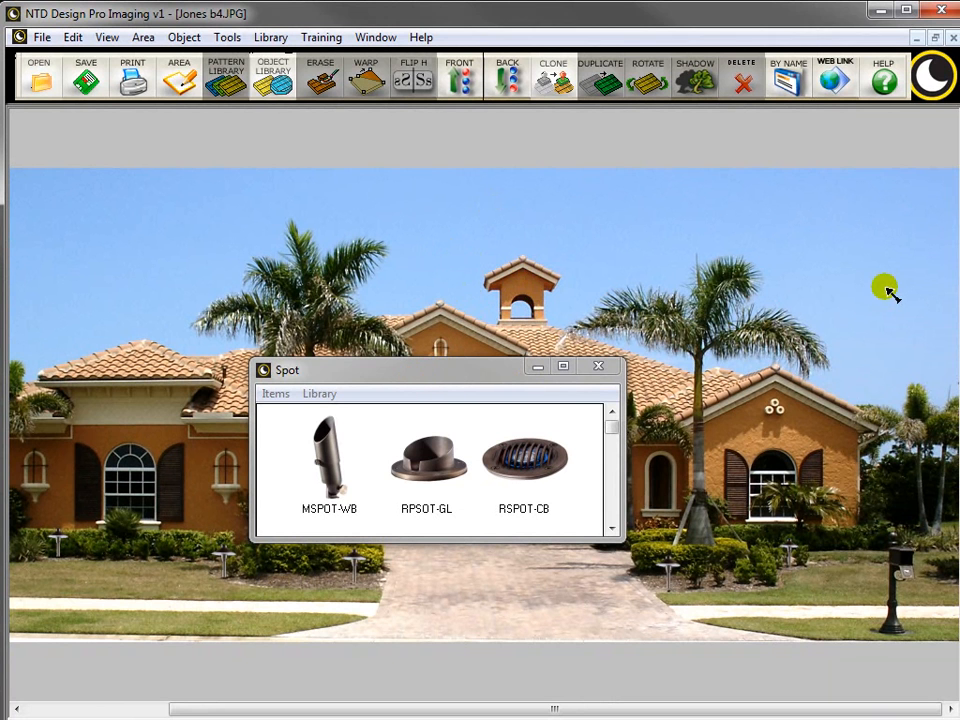
left_click_drag(428, 371, 770, 127)
left_click_drag(944, 288, 722, 716)
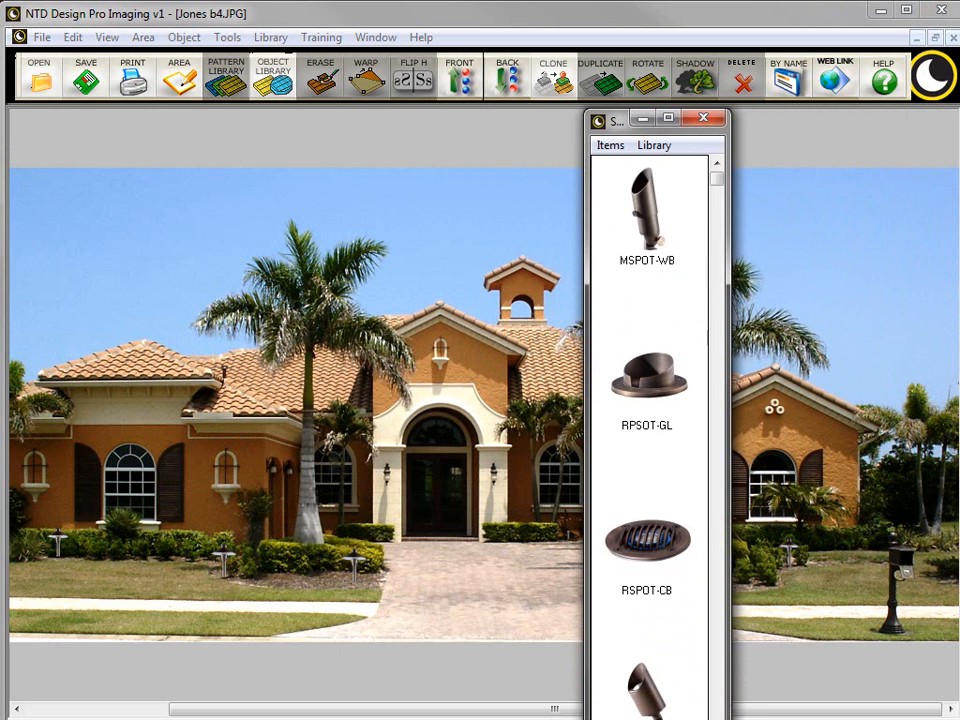
- Widen the Spot library window to two columns, move it to the right side of the photo, and close it
left_click(598, 121)
left_click(696, 118)
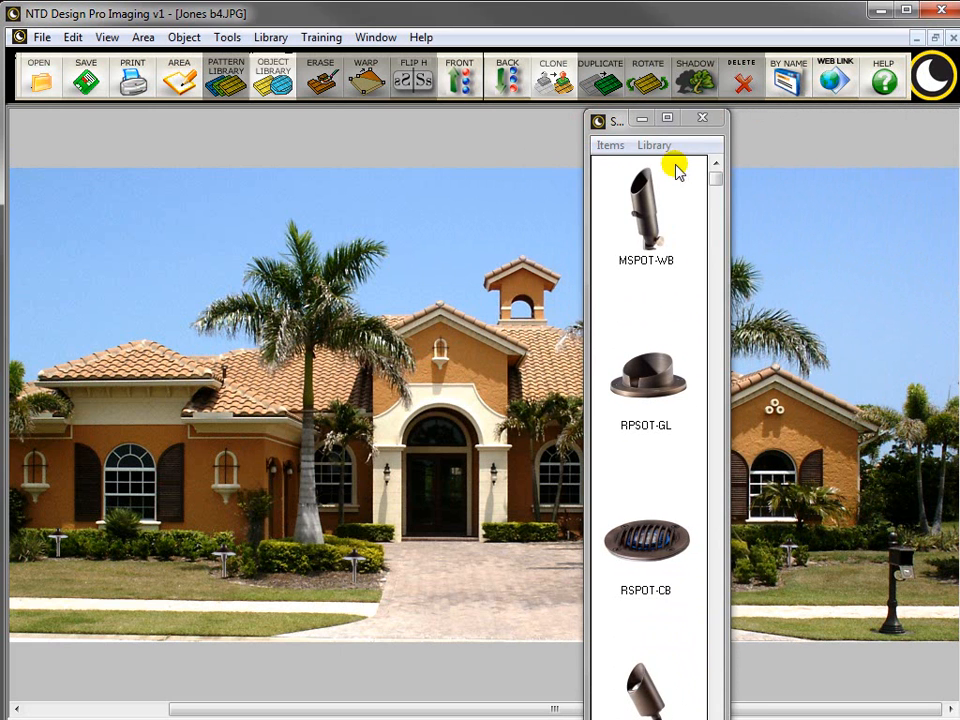
left_click_drag(724, 135, 833, 133)
left_click_drag(707, 129, 815, 122)
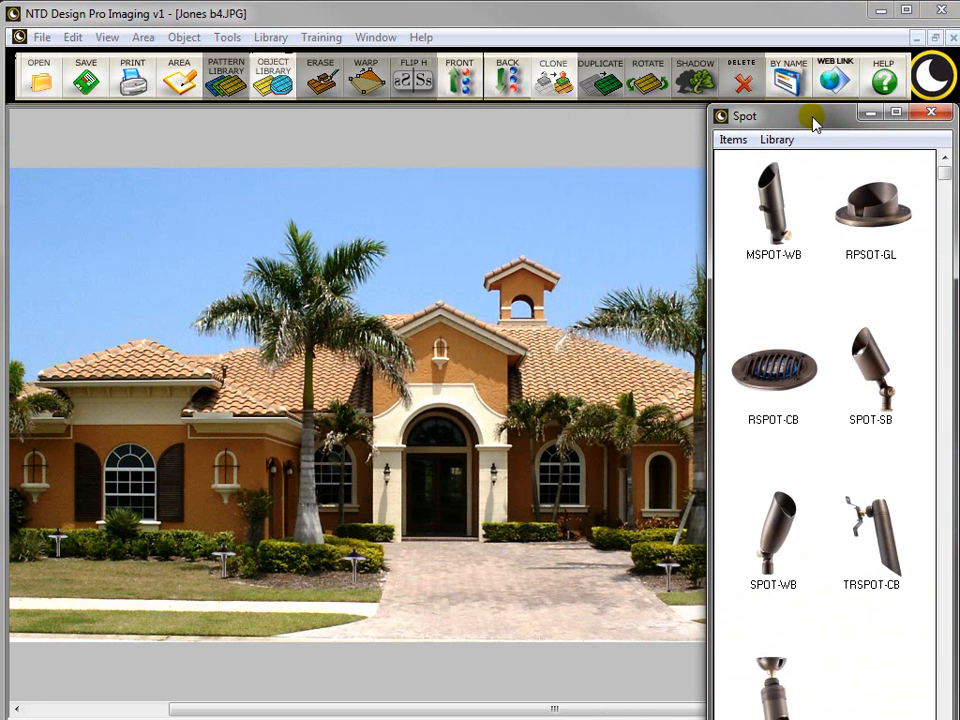
left_click(929, 112)
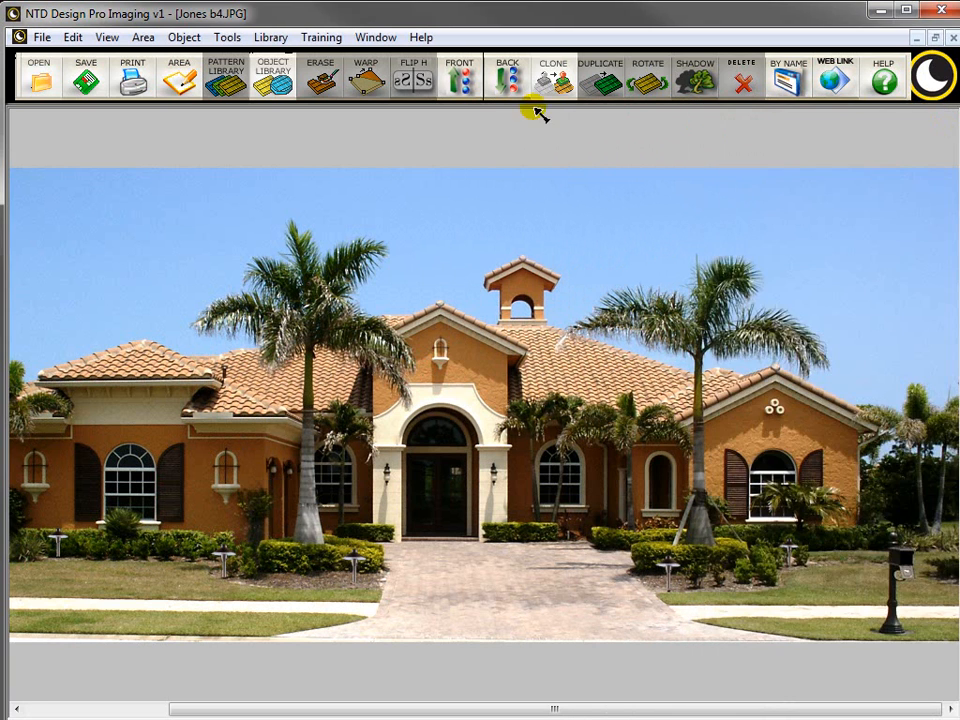
- Reopen the Nite Time Decor Spot library and narrow its window to a single column of fixtures
left_click(275, 80)
mouse_move(357, 150)
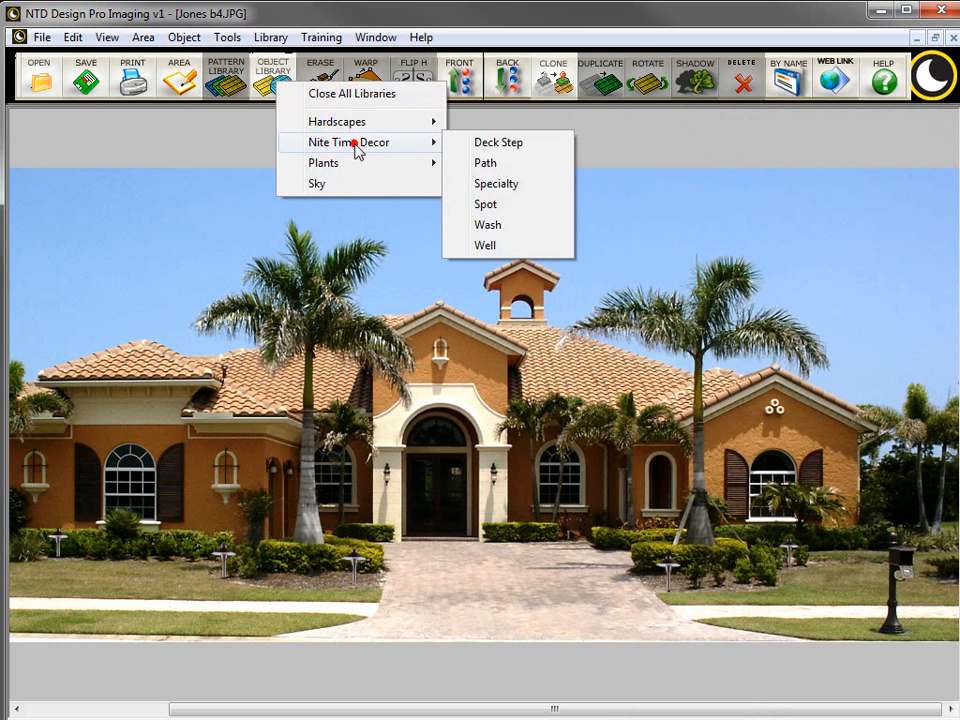
left_click(492, 205)
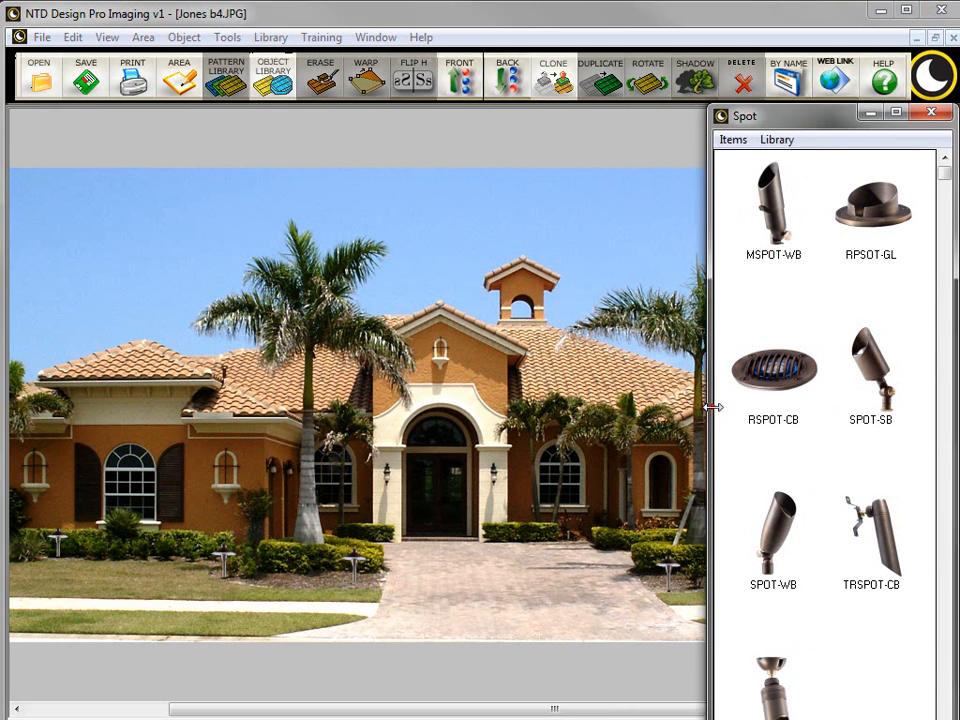
left_click_drag(716, 408, 790, 403)
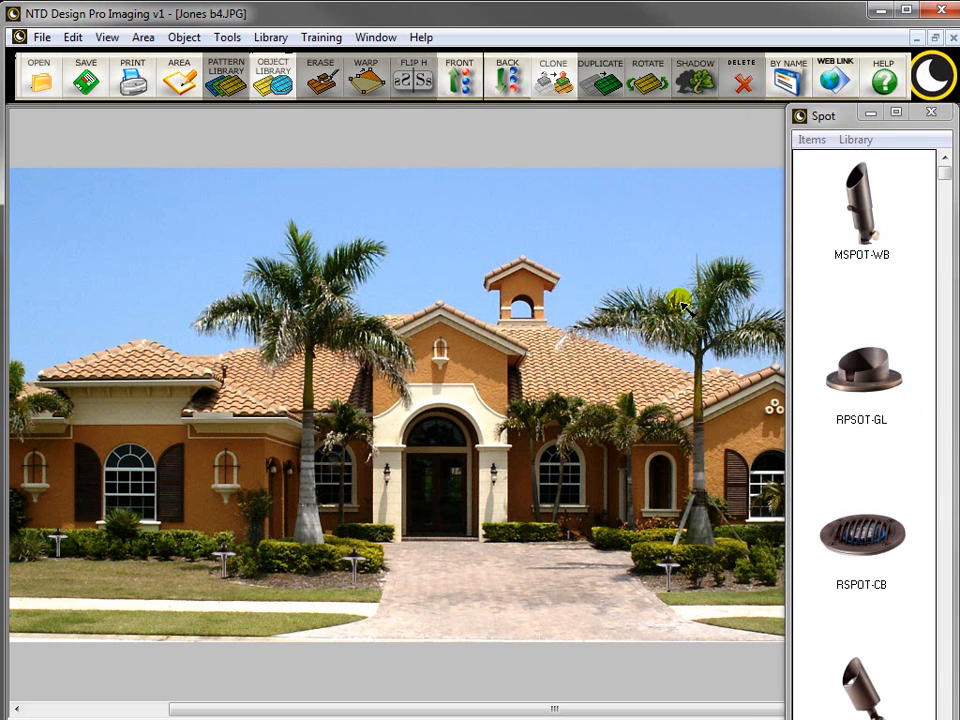
left_click(864, 230)
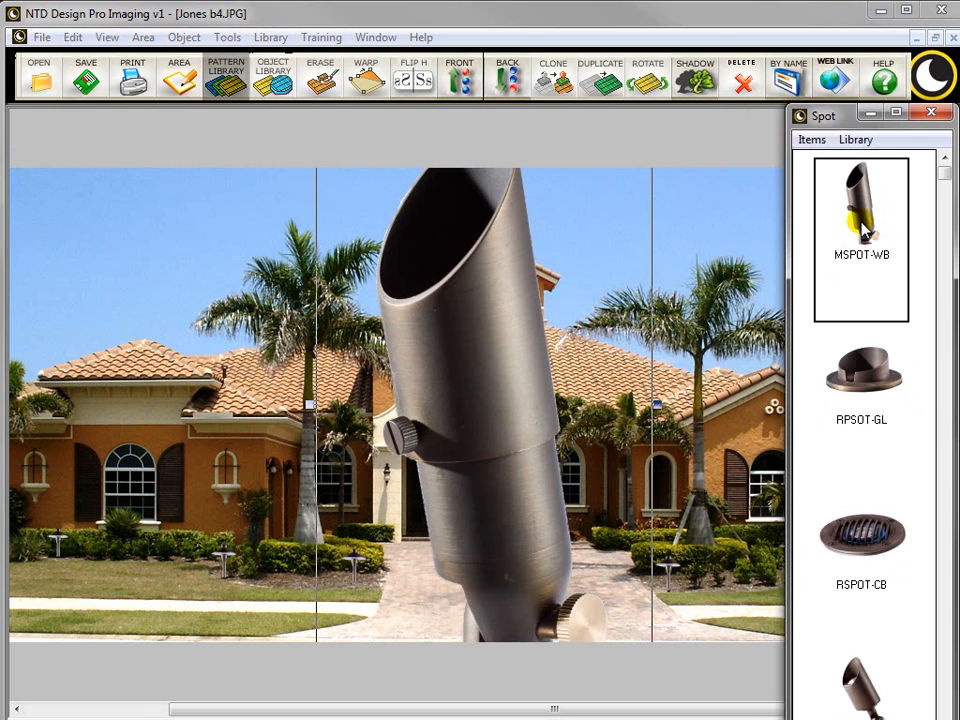
left_click(436, 433)
left_click(506, 369)
key("Delete")
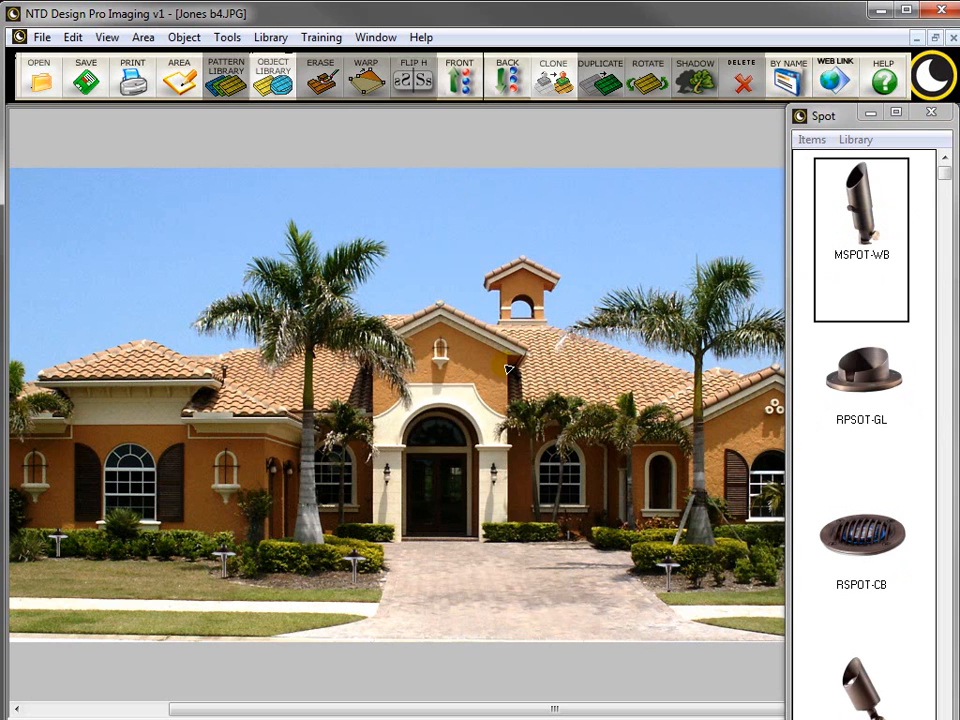
- Turn on Shrink After Use for the Spot library and insert the MSPOT-WB fixture into the photo
left_click(856, 140)
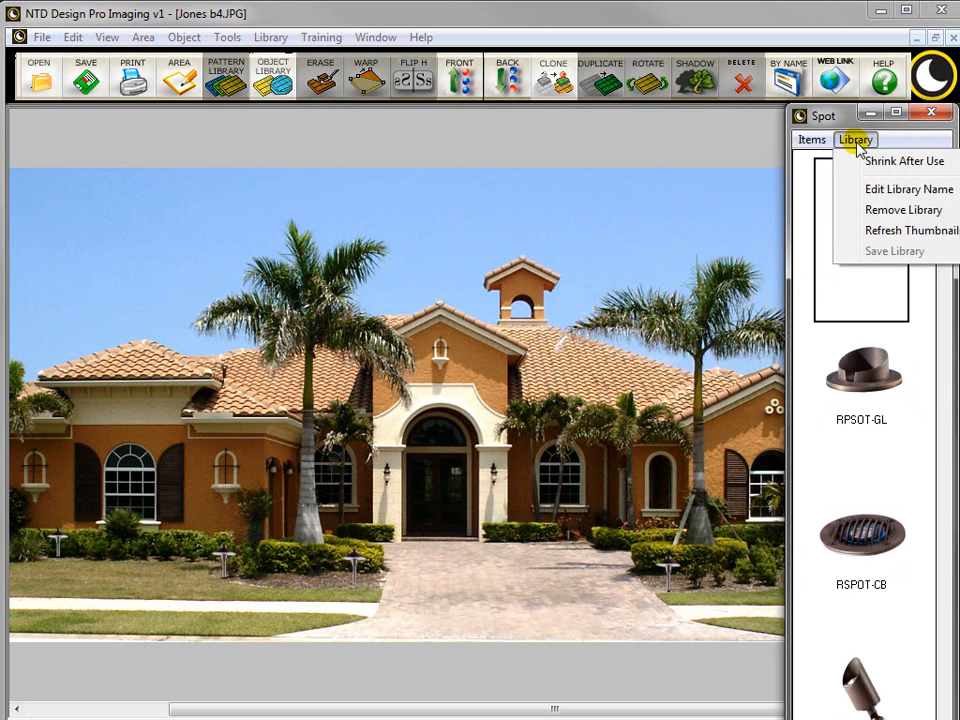
left_click(906, 162)
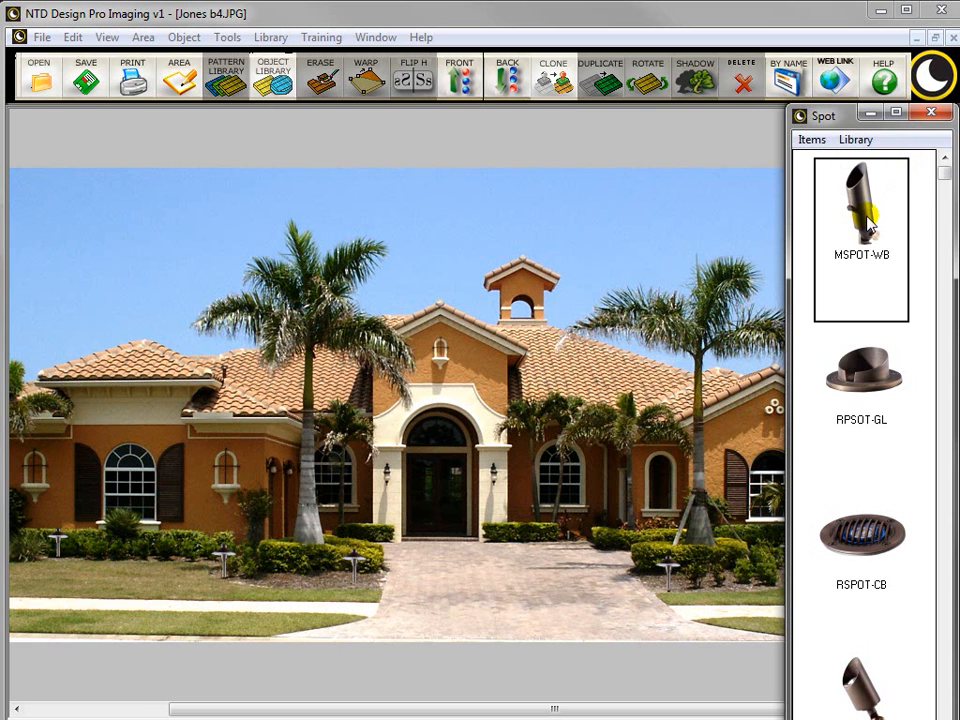
left_click(866, 228)
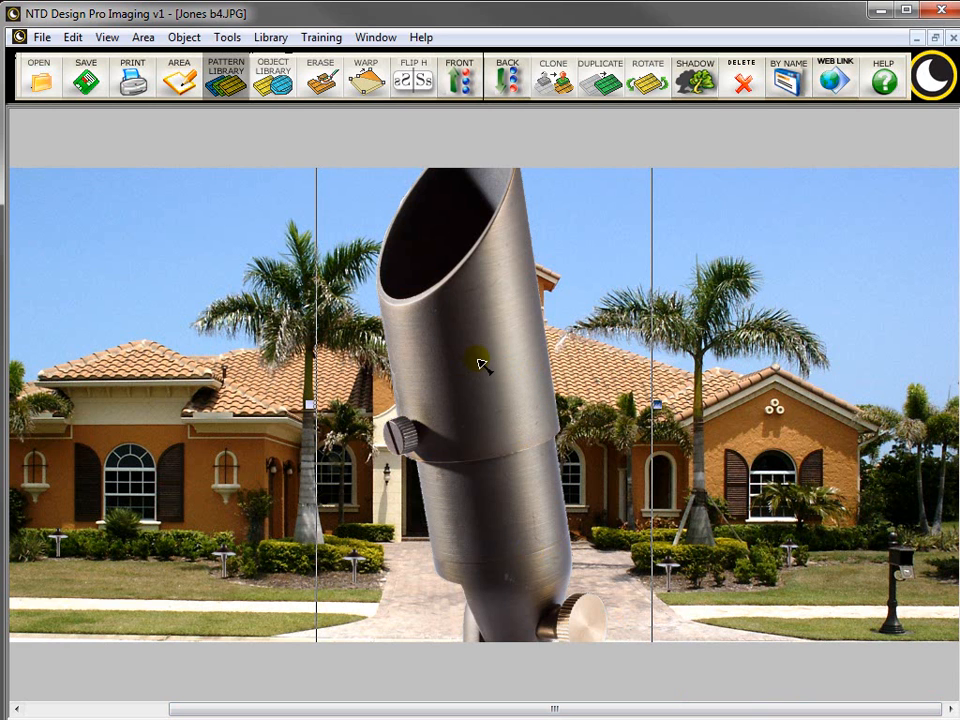
- Move the oversized MSPOT-WB spot light down over the driveway and shrink it to a small fixture
left_click_drag(476, 336, 480, 444)
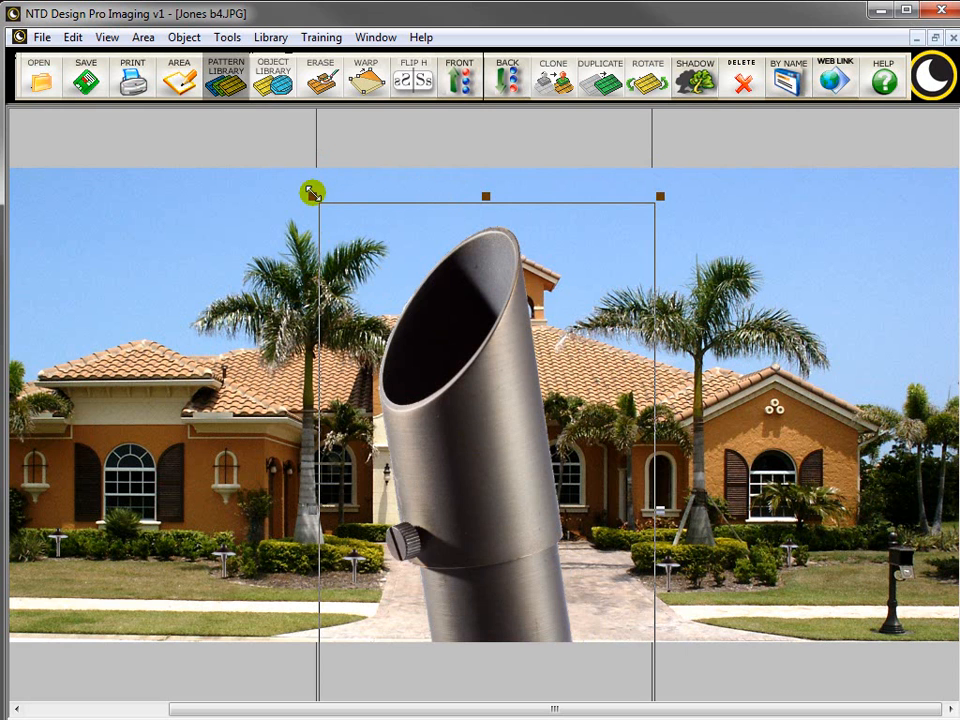
left_click_drag(312, 192, 626, 643)
left_click(600, 681)
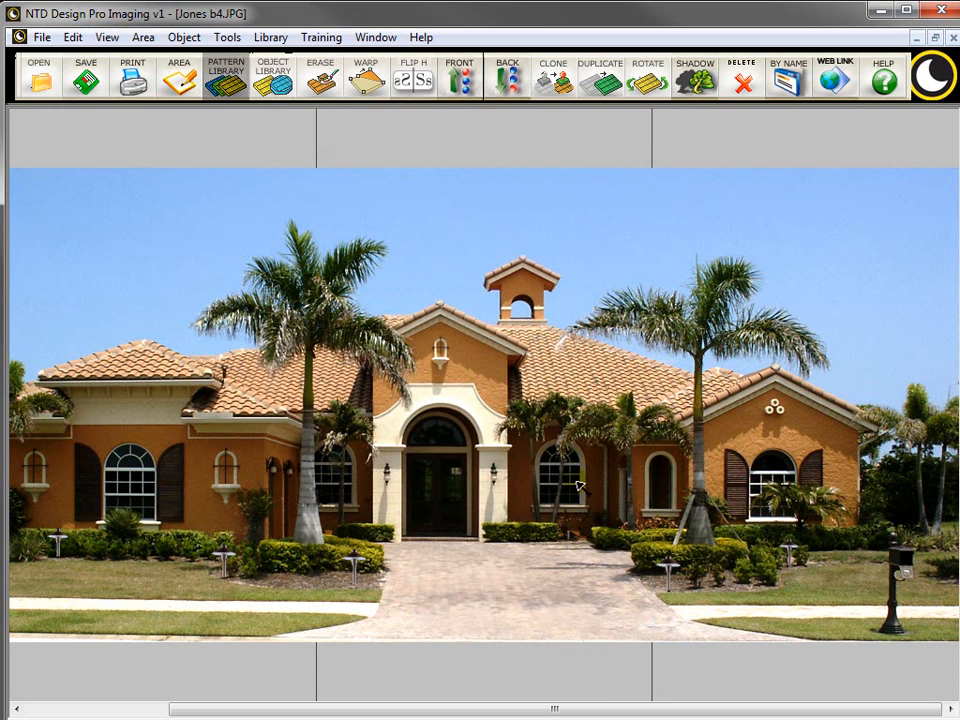
left_click_drag(578, 495, 581, 486)
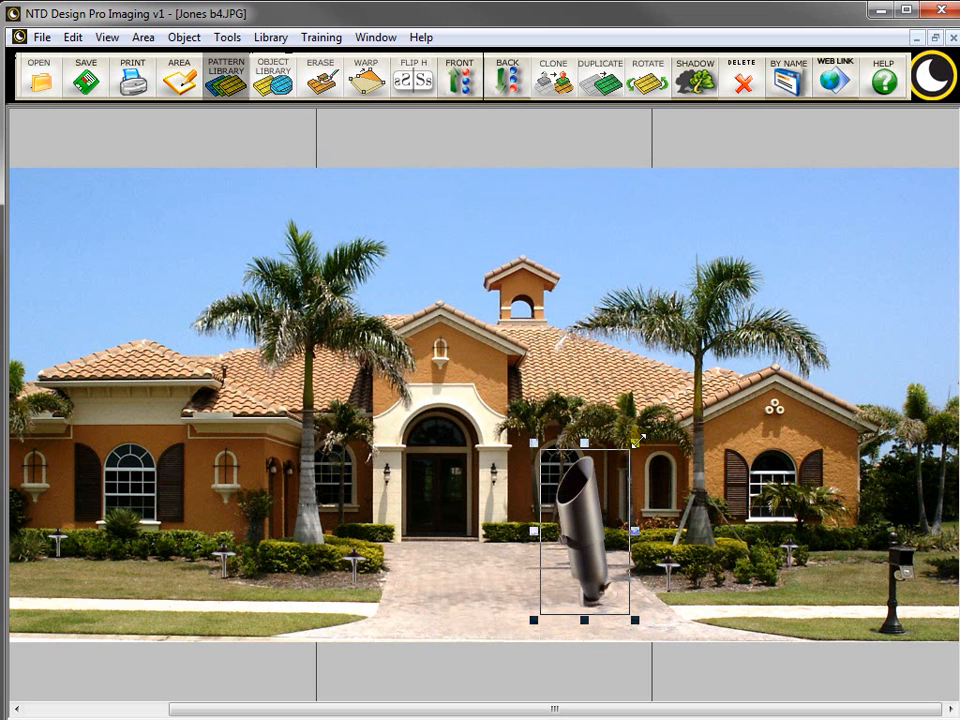
left_click_drag(636, 440, 563, 568)
left_click(554, 602)
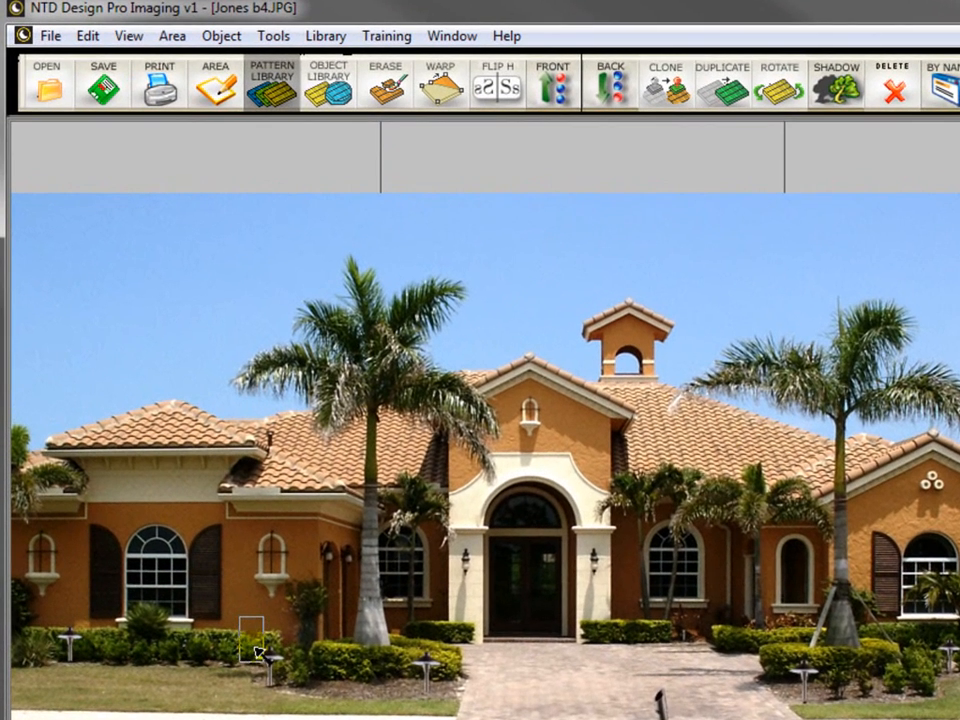
- Place the spot light in the hedge below the wall niche, just left of the path light, and fine-tune its size and position
left_click(256, 652)
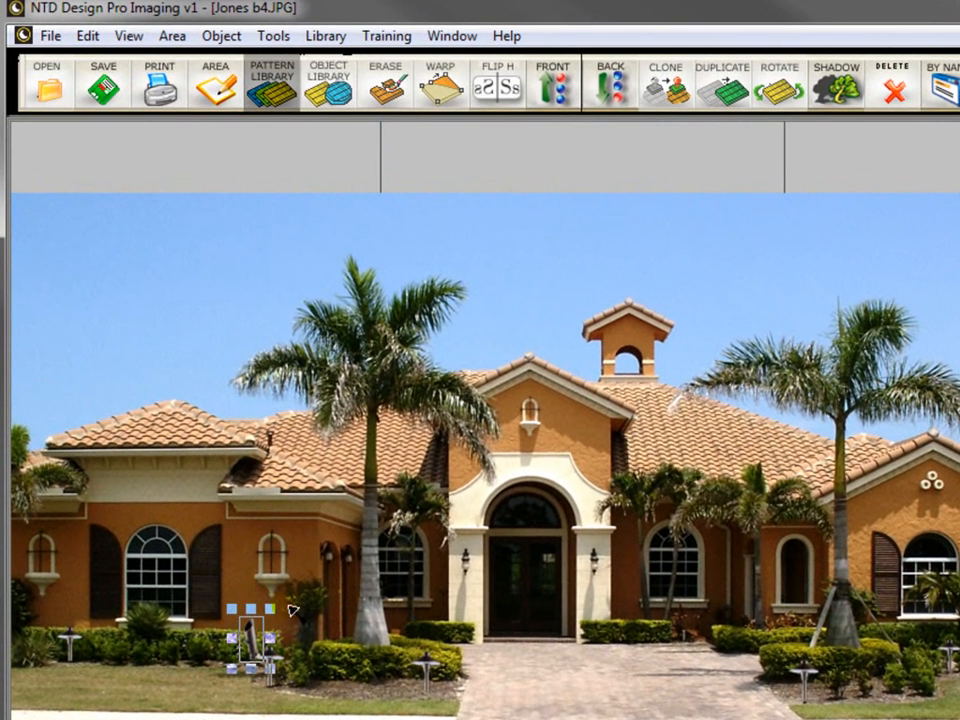
left_click_drag(272, 607, 266, 613)
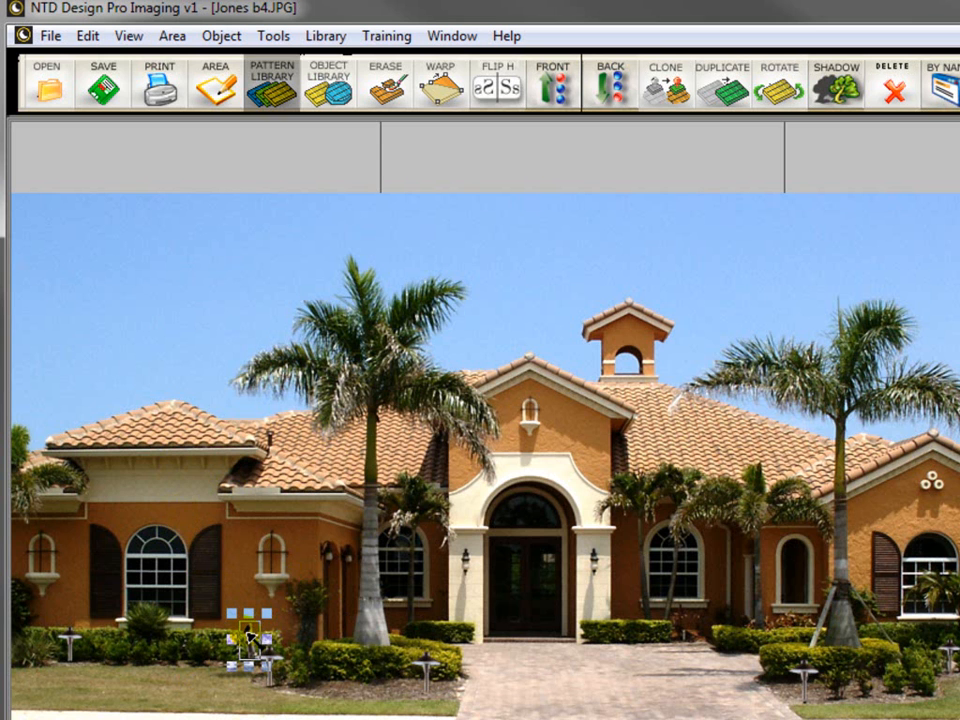
scroll(250, 624, "up", 1)
scroll(613, 598, "up", 1)
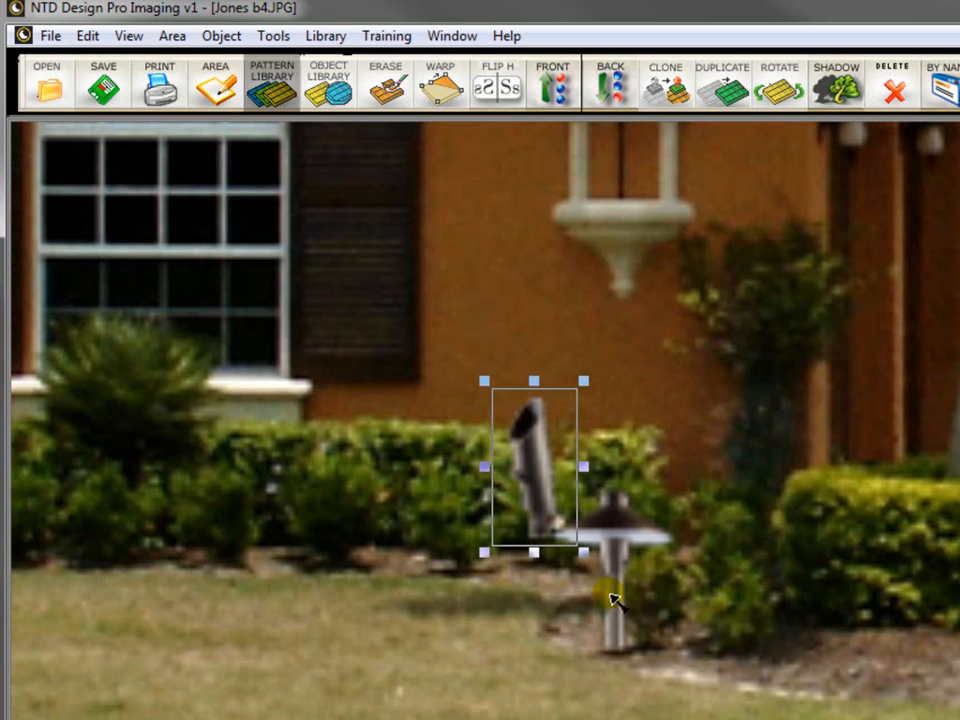
scroll(484, 420, "up", 3)
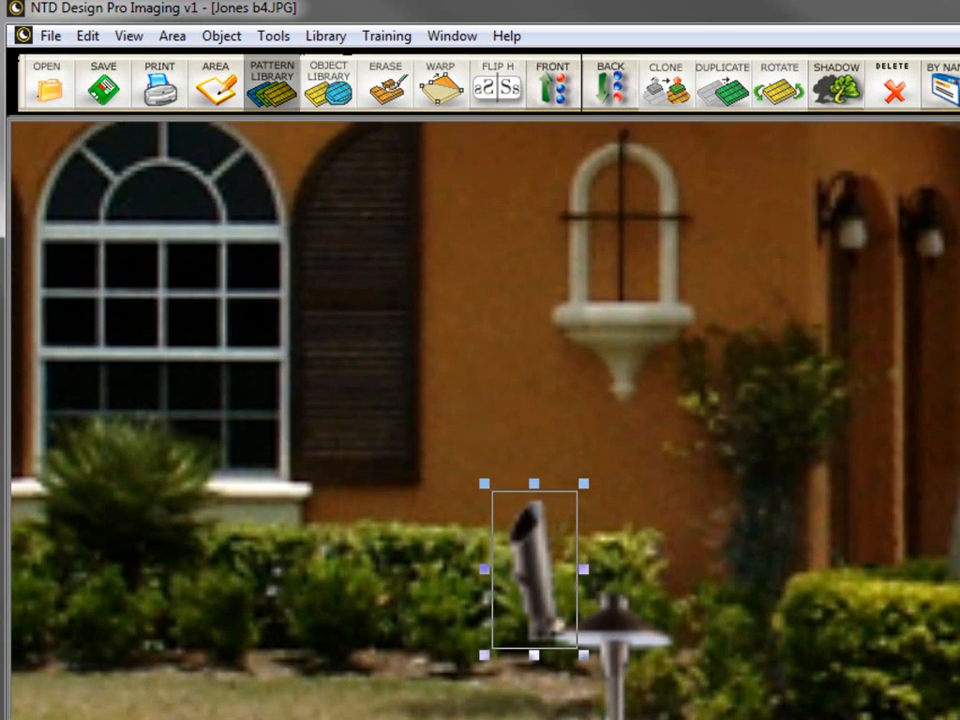
left_click_drag(525, 602, 514, 617)
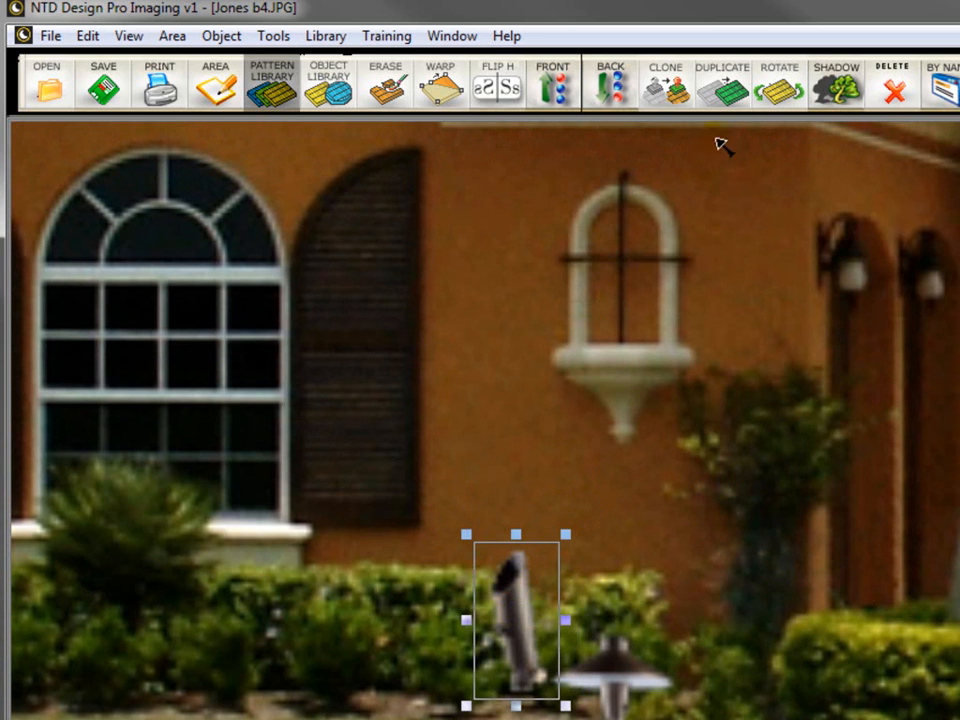
- Flip the spot light horizontally and shift it slightly left in the hedge
left_click(496, 88)
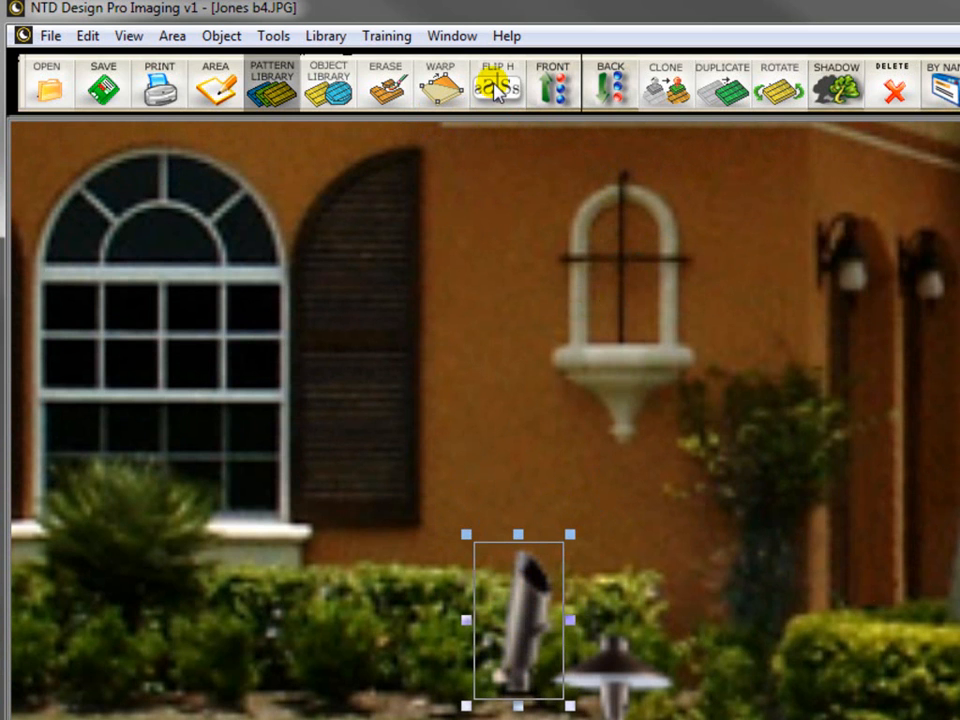
left_click(527, 596)
left_click(516, 617)
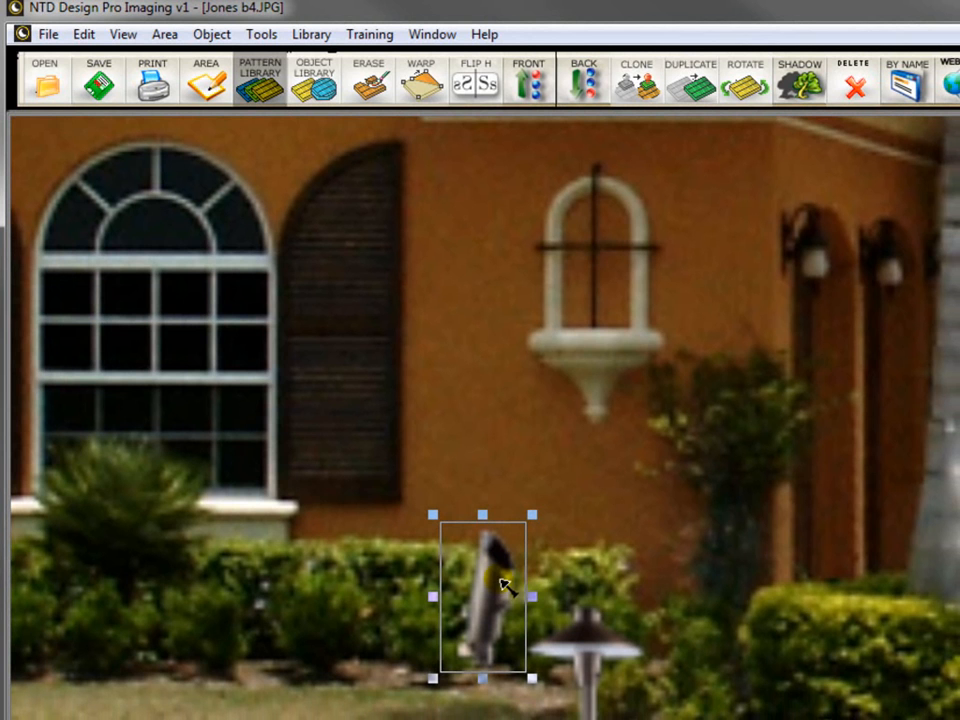
- Nudge the path light left of the arched window, and duplicate the flipped spot light beside the small palm below the left wall niche
key("minus")
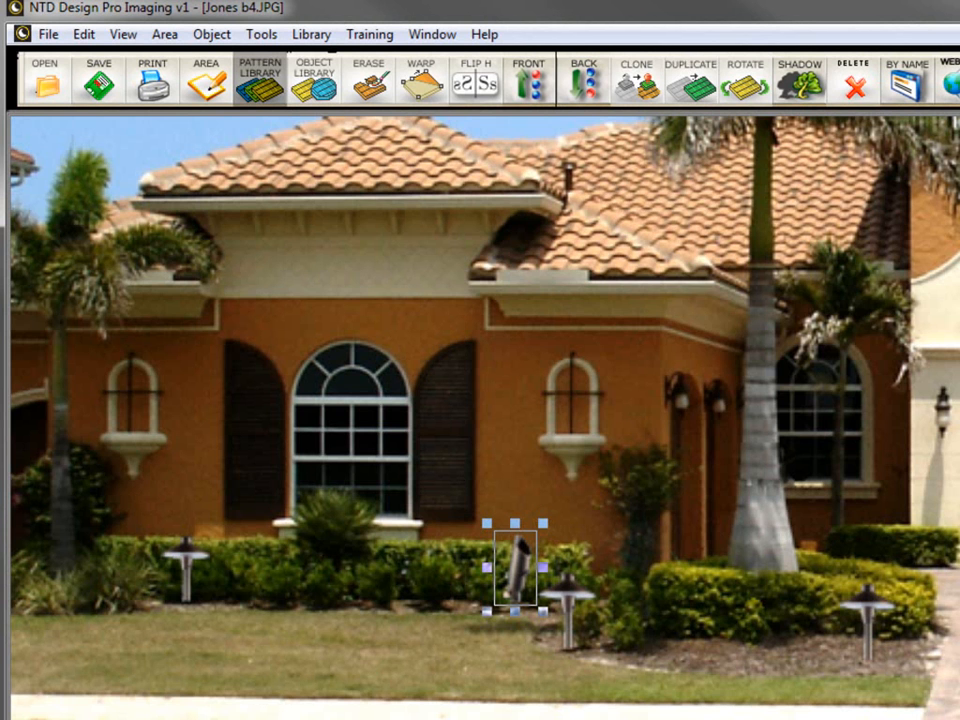
left_click(188, 560)
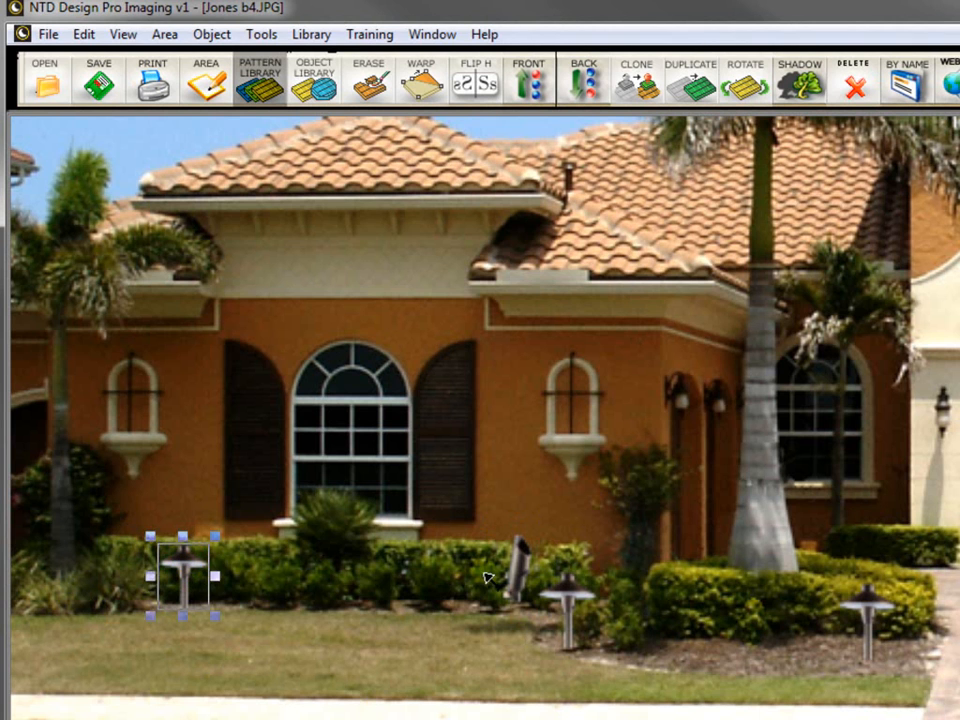
left_click(514, 572)
left_click(832, 100)
left_click(105, 544)
right_click(275, 564)
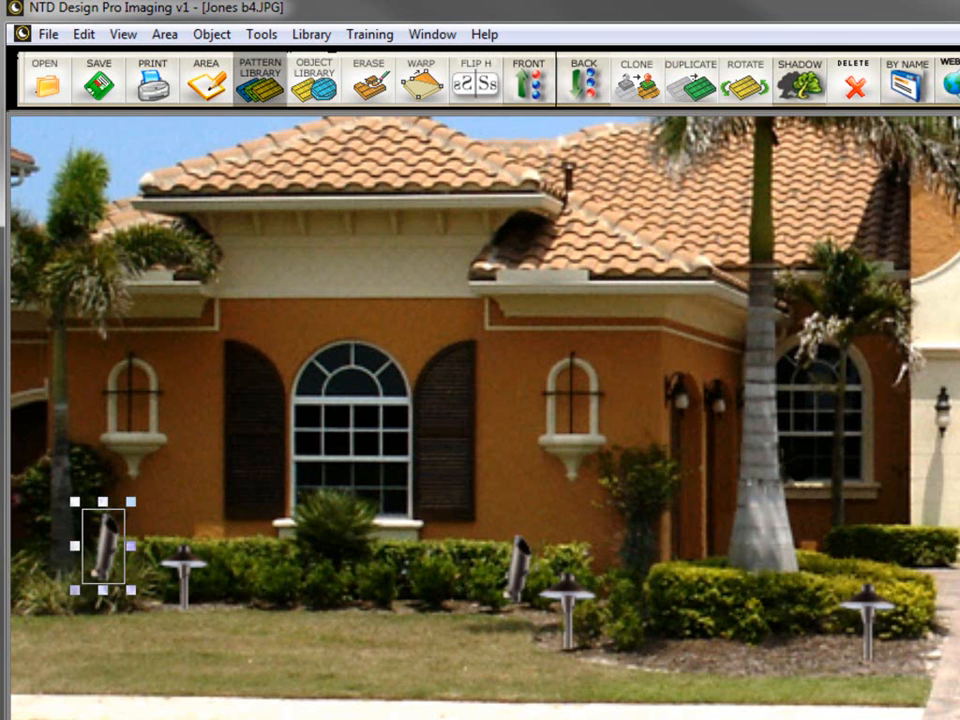
scroll(485, 418, "left", 3)
left_click_drag(444, 557, 443, 542)
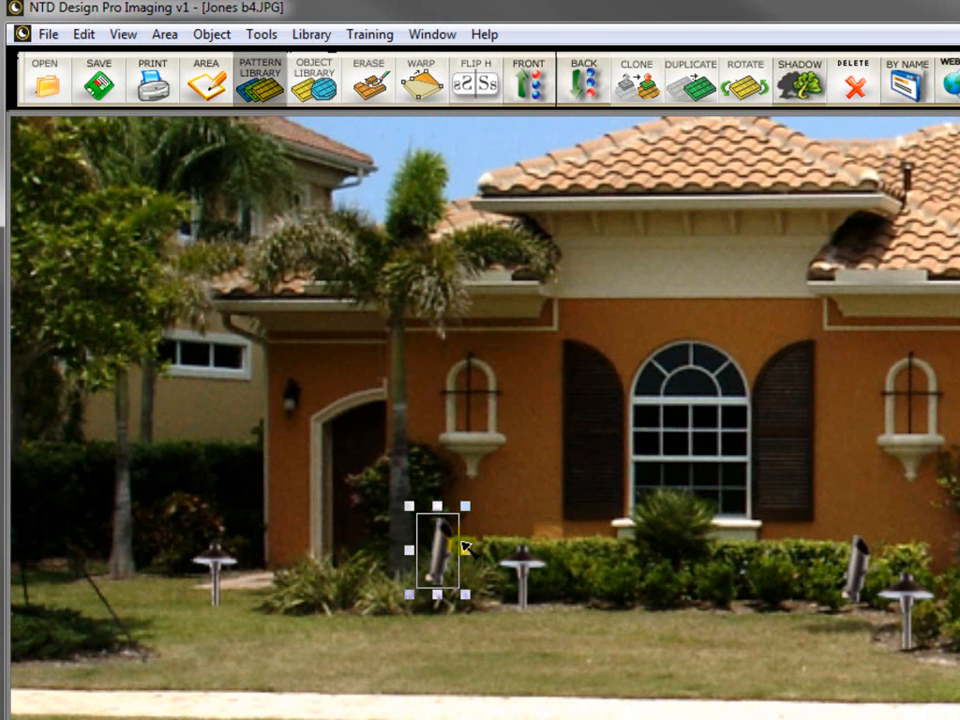
- Erase the lower part of the duplicated spot light with a small round brush so it sits behind the foliage
left_click(369, 80)
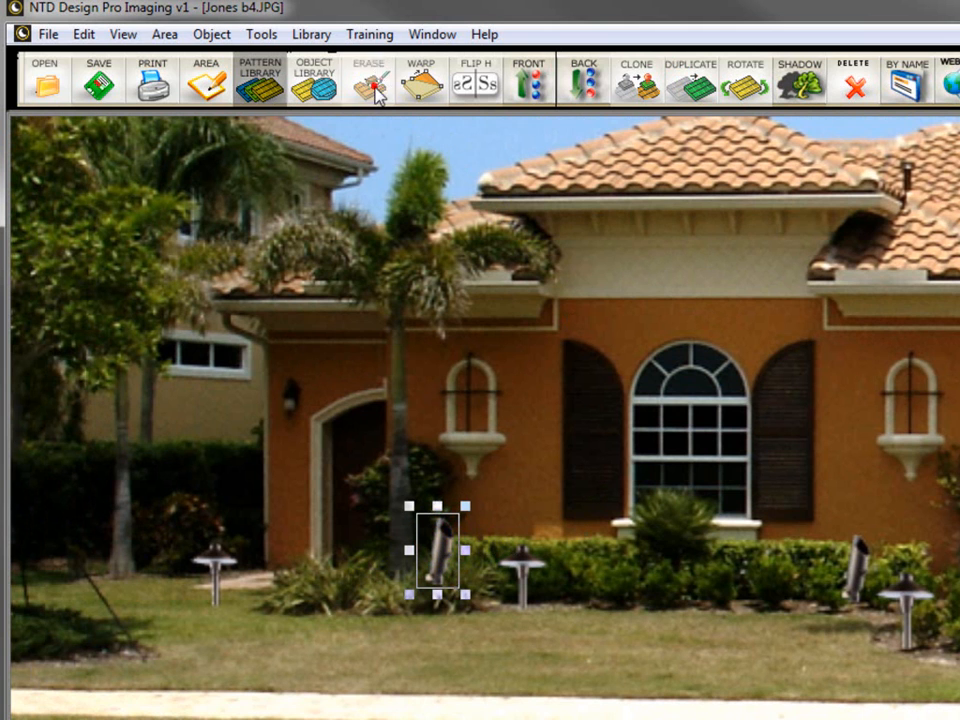
left_click(66, 43)
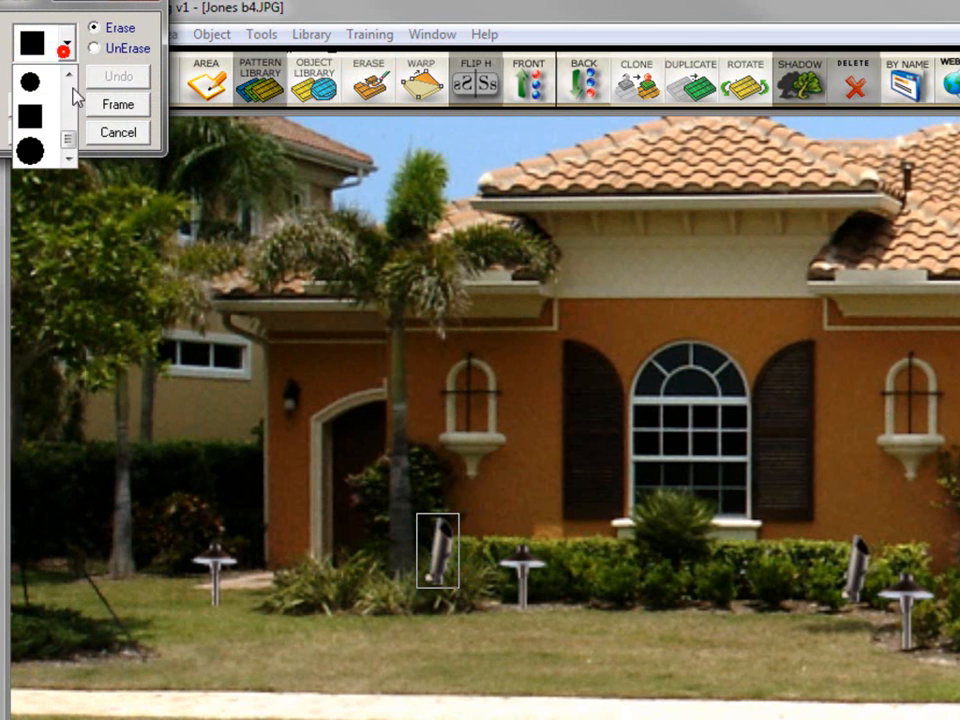
left_click(74, 120)
left_click_drag(77, 106, 73, 107)
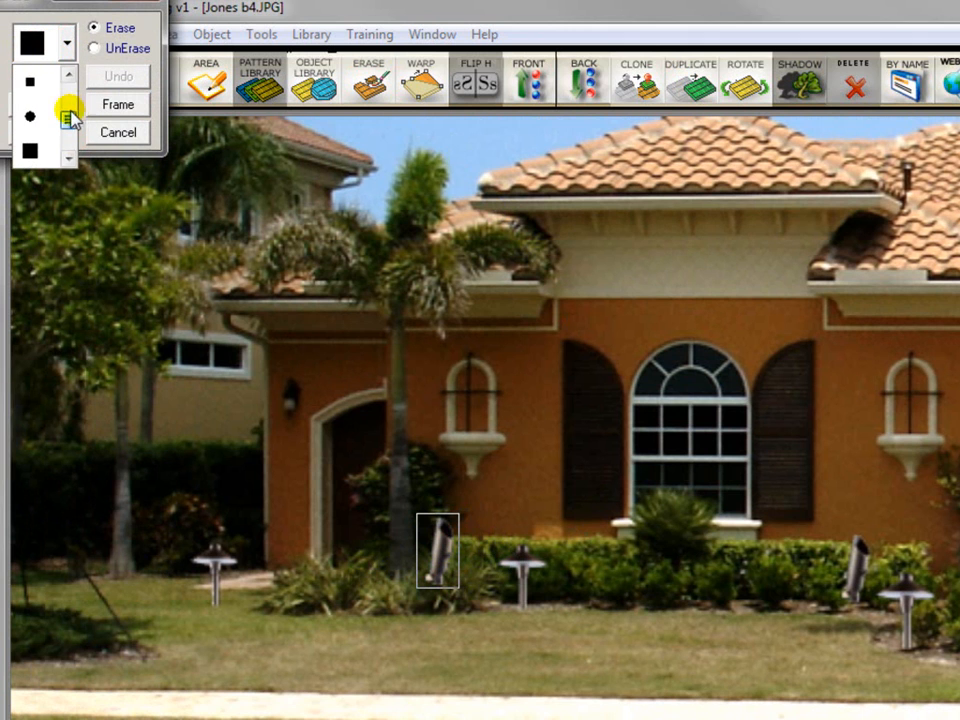
left_click(41, 108)
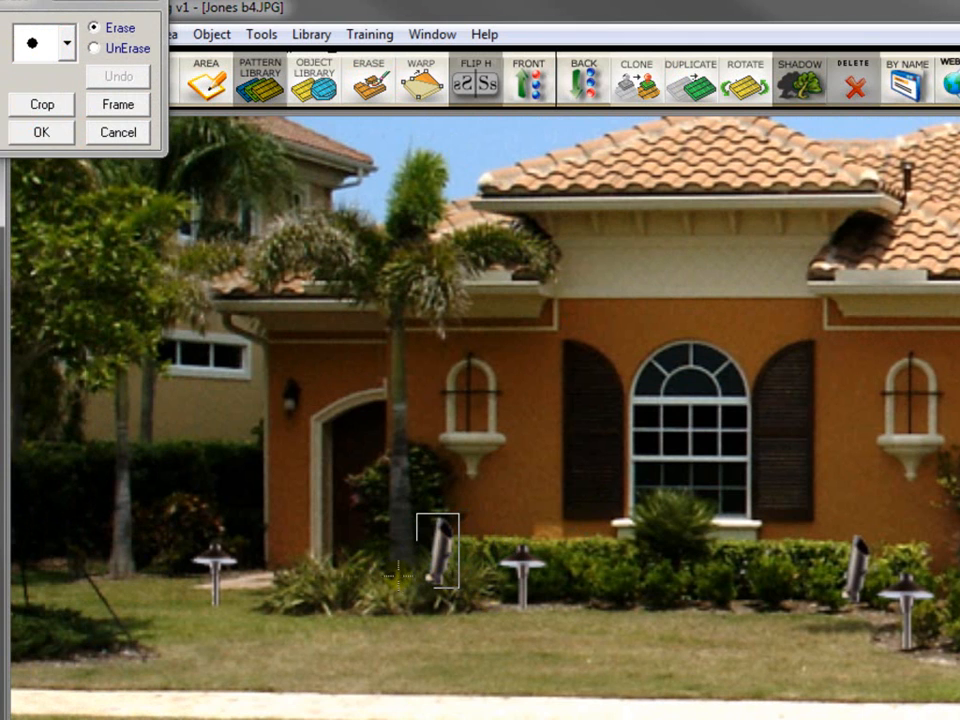
scroll(398, 555, "up", 1)
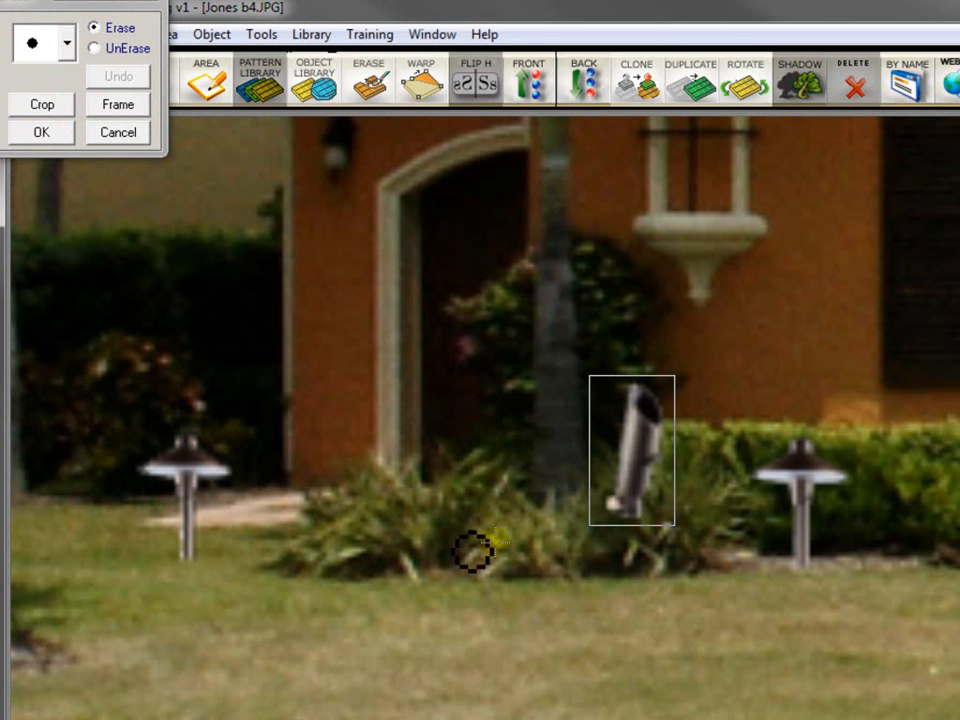
left_click(657, 467)
mouse_move(657, 467)
left_mouse_down()
mouse_move(647, 452)
mouse_move(628, 450)
mouse_move(628, 487)
left_mouse_up()
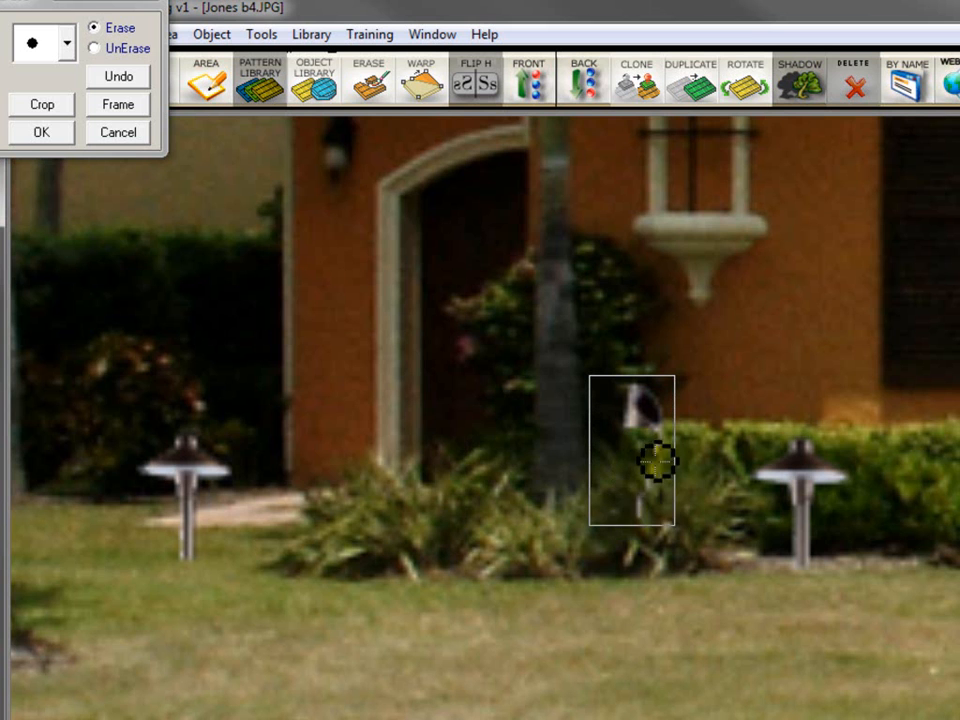
left_click(656, 456)
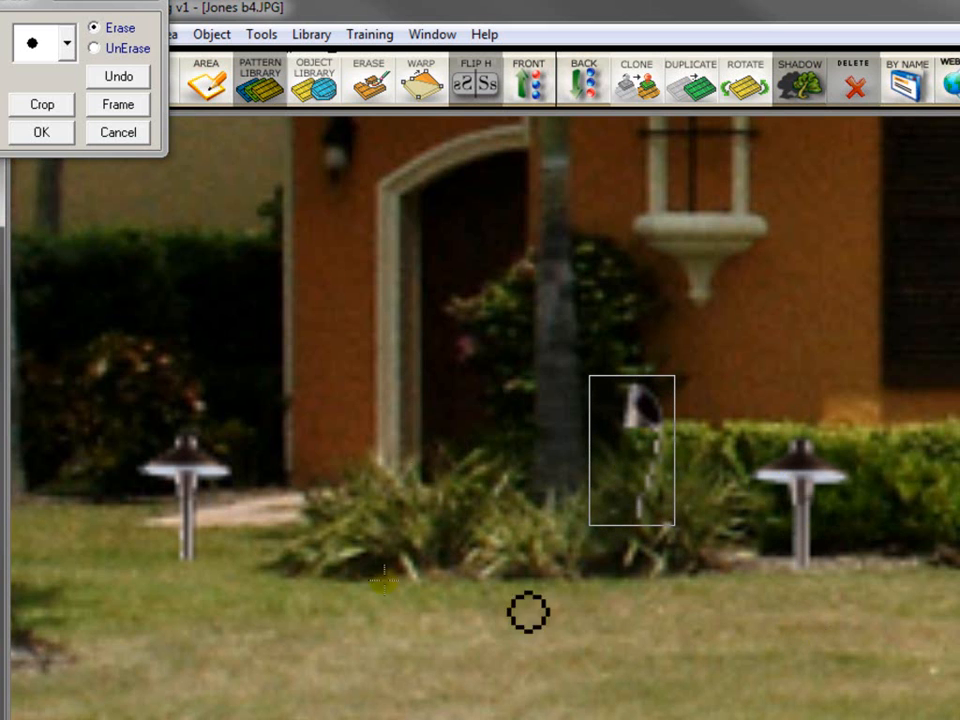
left_click(75, 136)
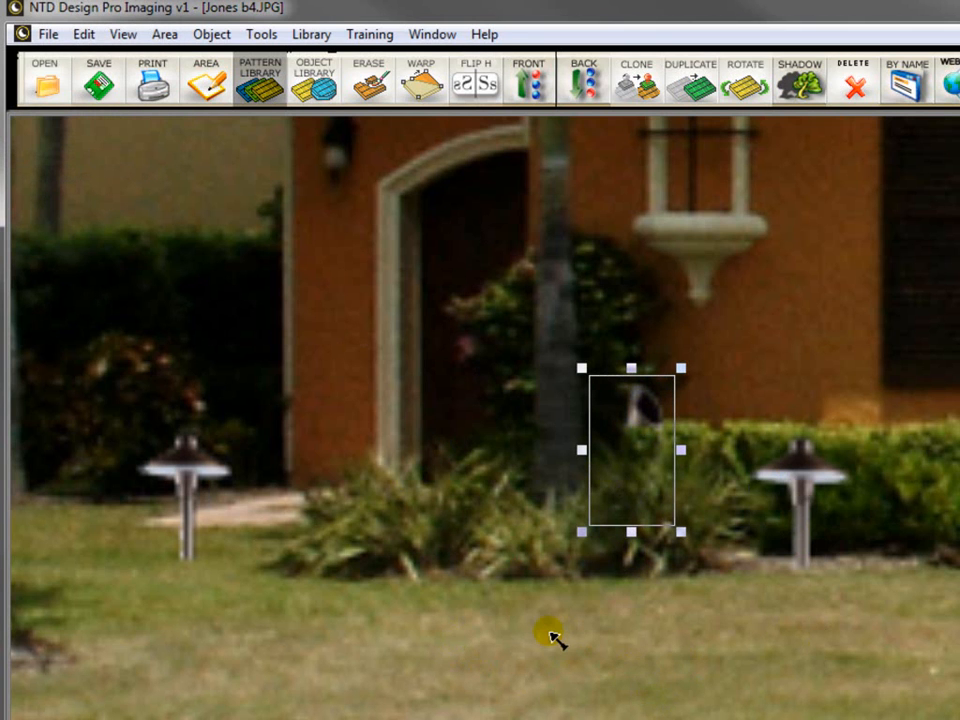
- Insert the RSPOT-CB fixture from the Nite Time Decor Spot library and minimize the library window
scroll(553, 637, "down", 1)
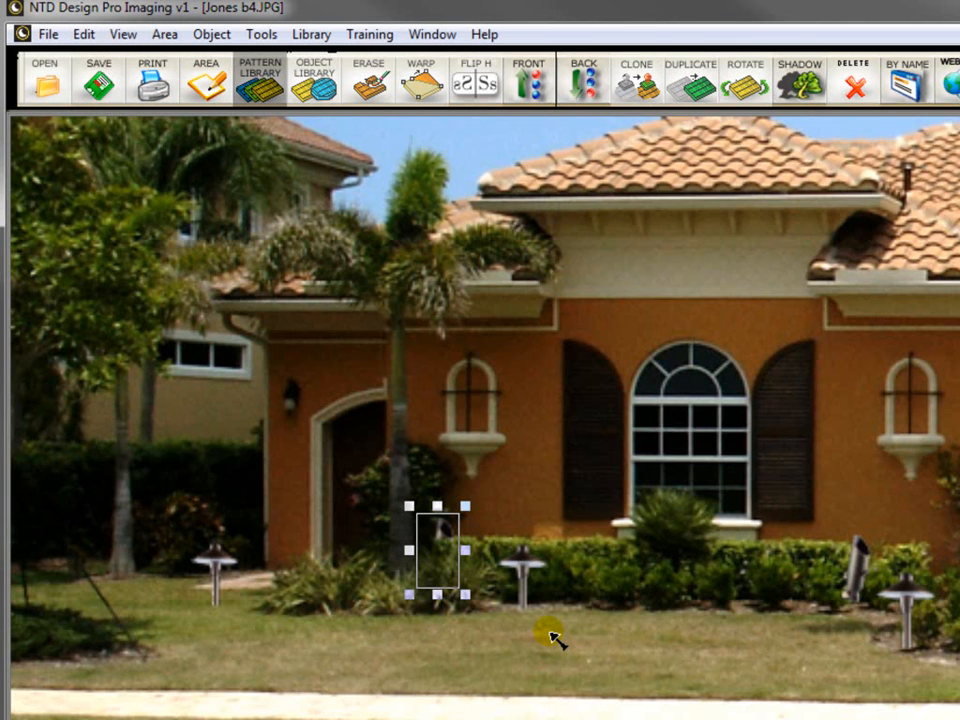
scroll(553, 637, "down", 1)
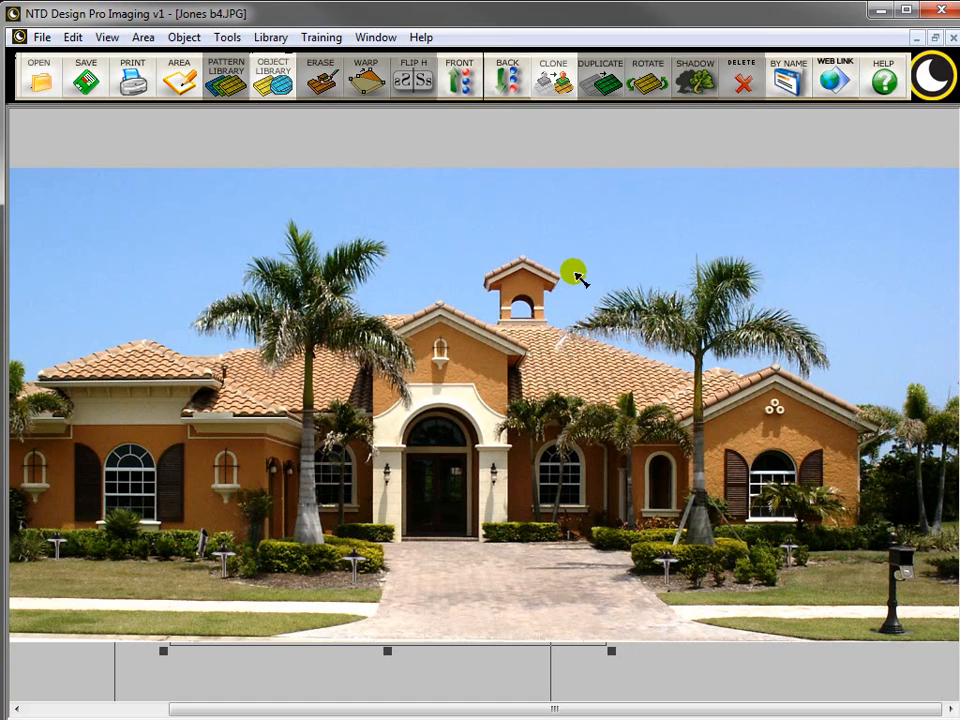
left_click(314, 81)
left_click(348, 144)
left_click(497, 206)
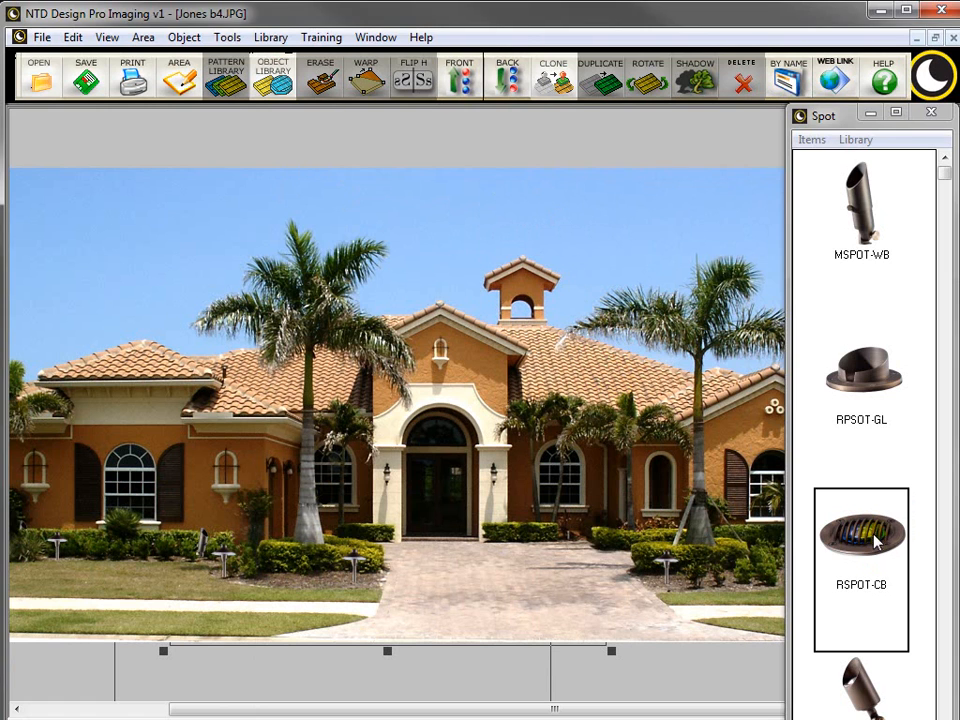
left_click(484, 432)
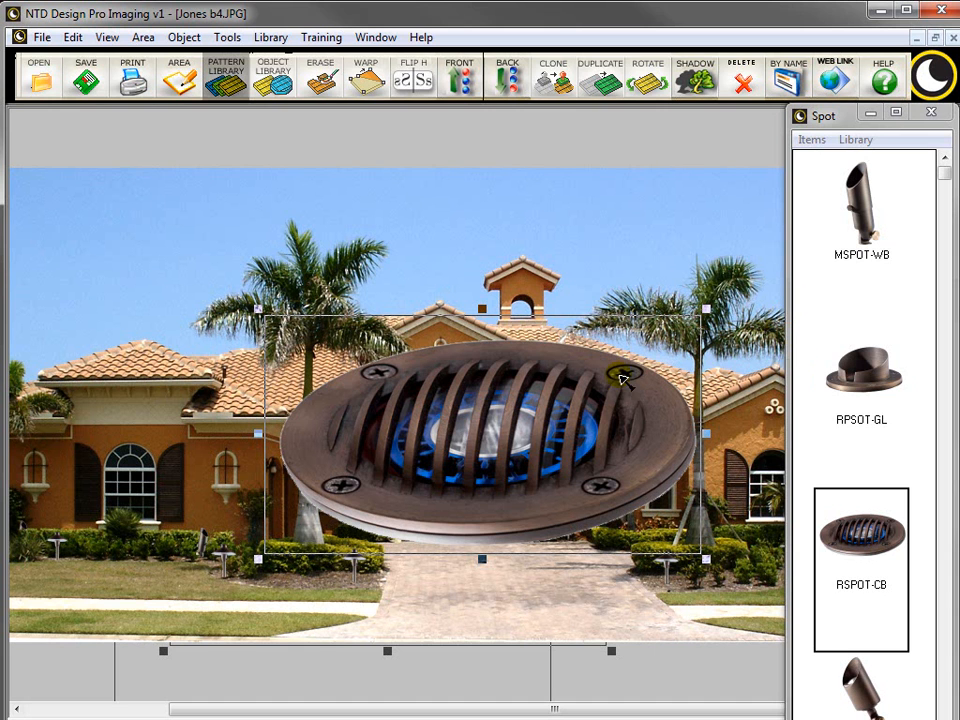
left_click(871, 116)
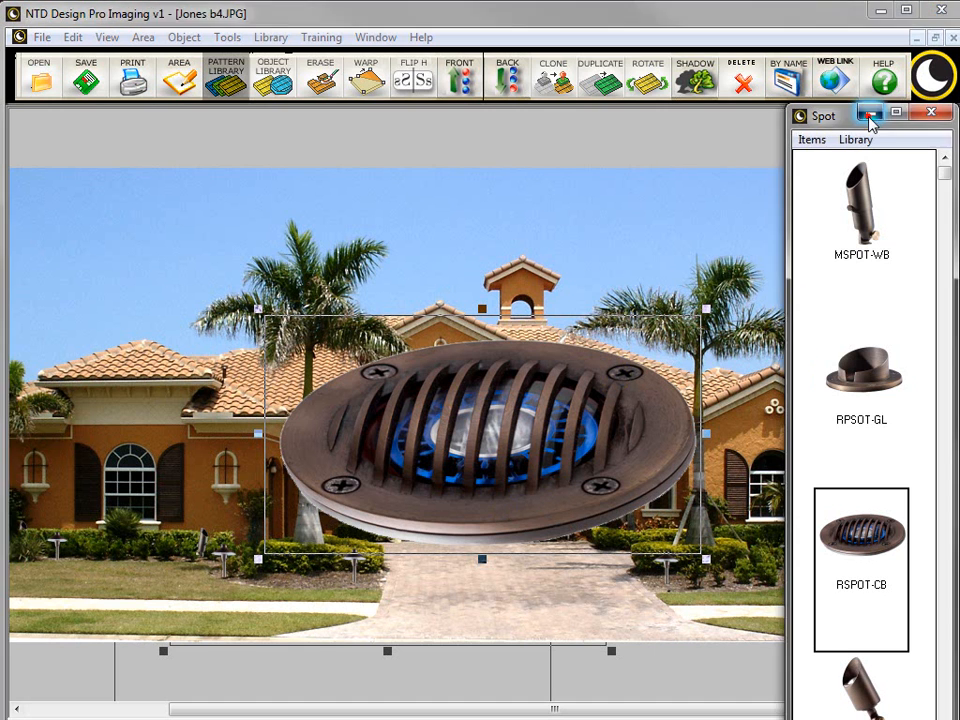
- Shrink the RSPOT-CB in-ground light to fixture scale and place it in the mulch between the two path lights below the left palm
left_click_drag(705, 308, 441, 520)
left_click_drag(293, 541, 309, 577)
scroll(232, 547, "up", 1)
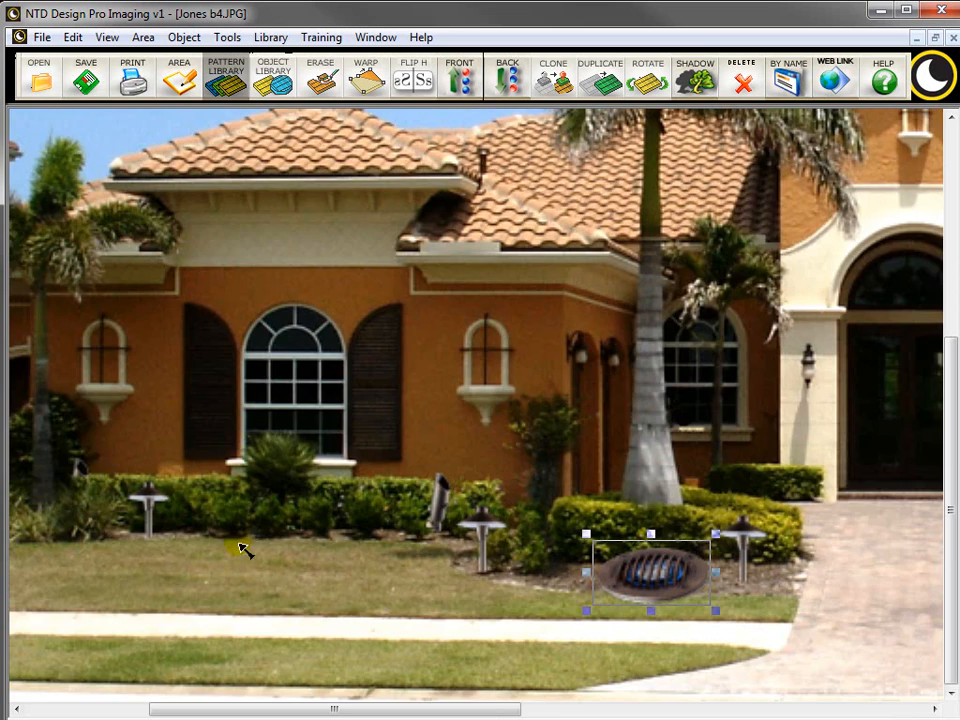
scroll(638, 551, "up", 1)
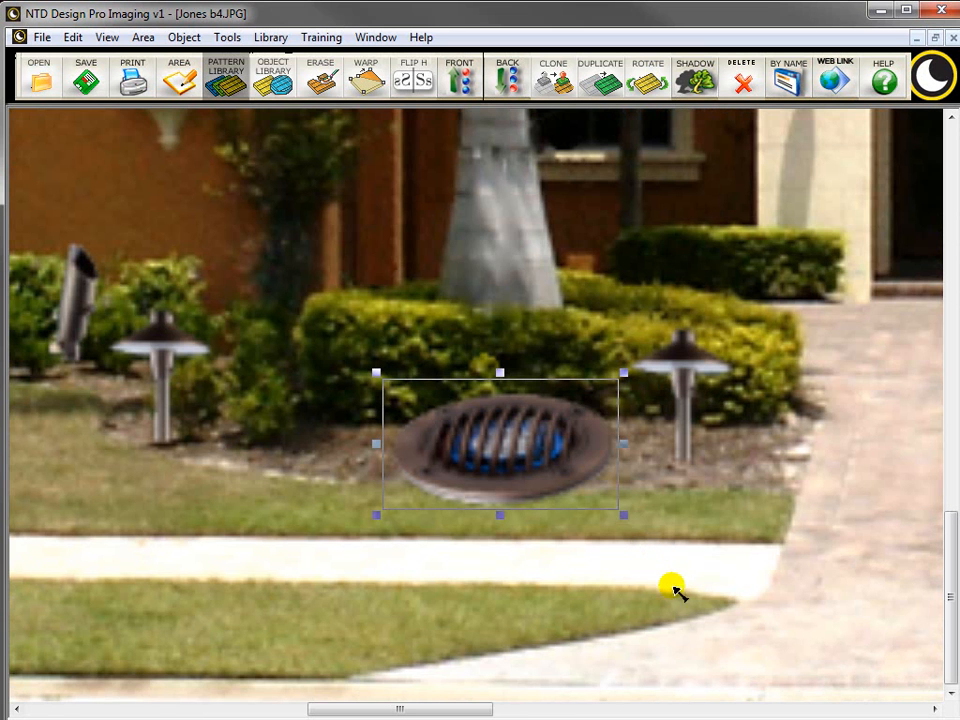
left_click(621, 514)
left_click_drag(537, 469, 508, 450)
left_click_drag(433, 412, 481, 450)
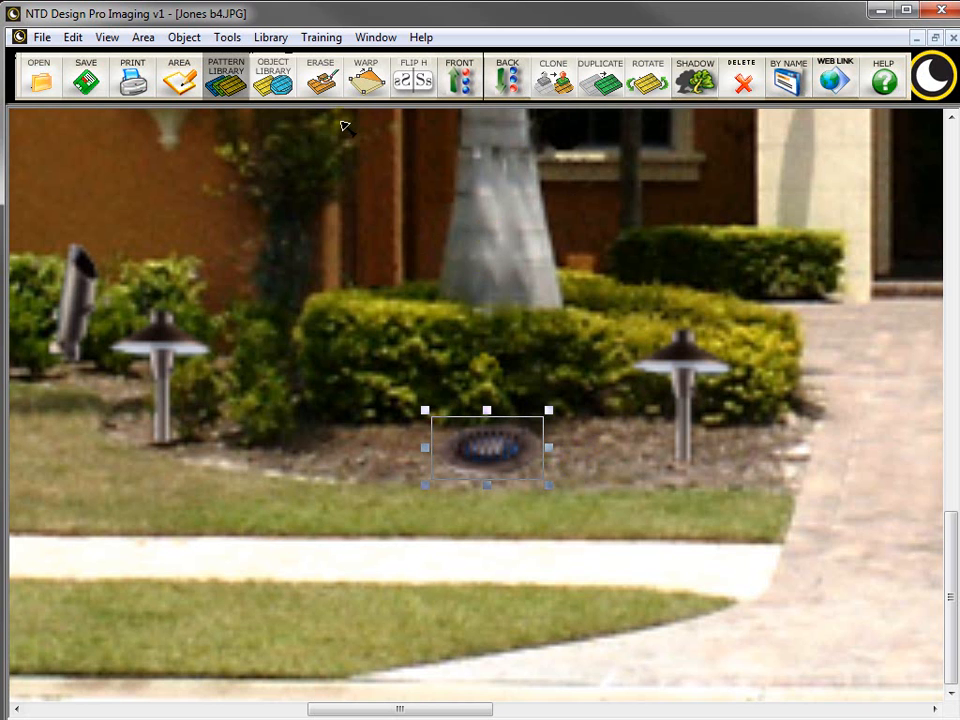
- Warp the in-ground light in Horizontal mode, pulling its upper corners inward and down so it lies flat on the mulch
left_click(364, 82)
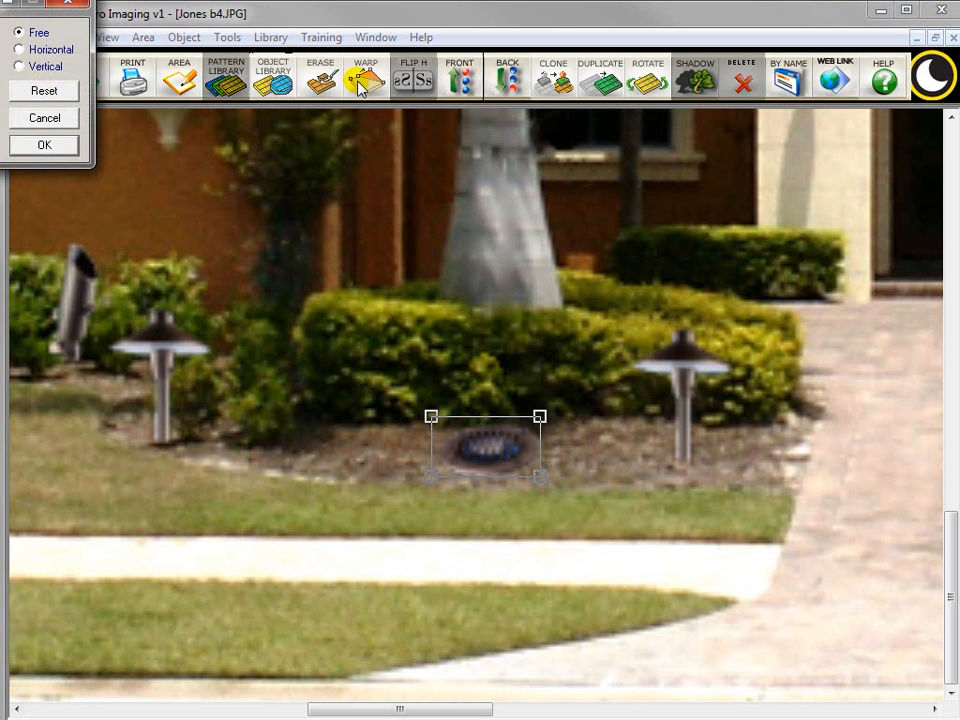
left_click(52, 50)
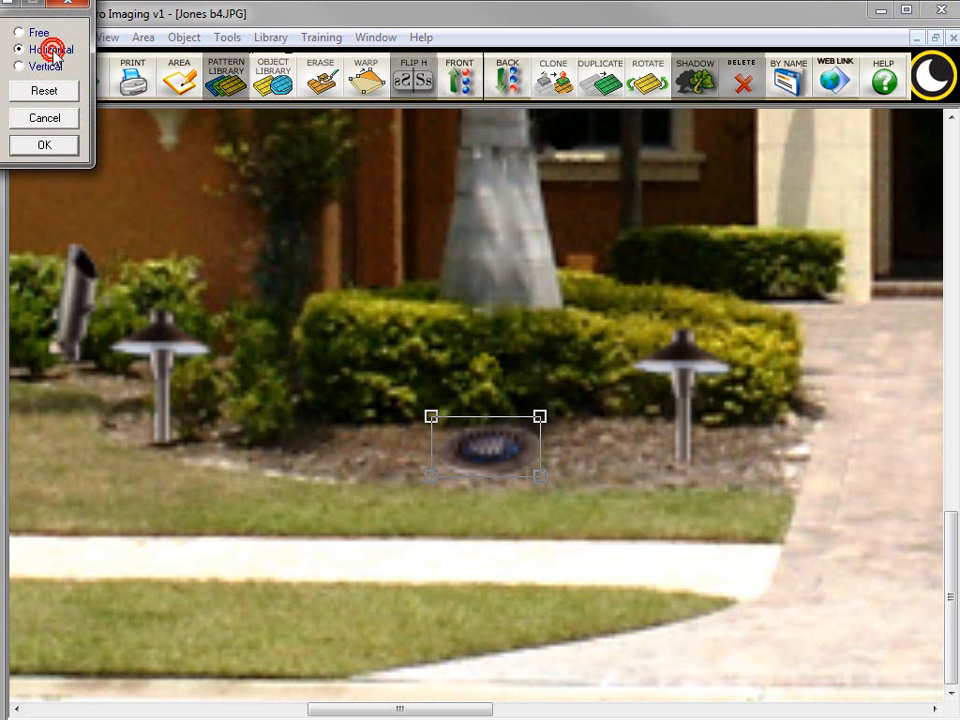
left_click_drag(429, 415, 446, 427)
left_click_drag(539, 428, 529, 437)
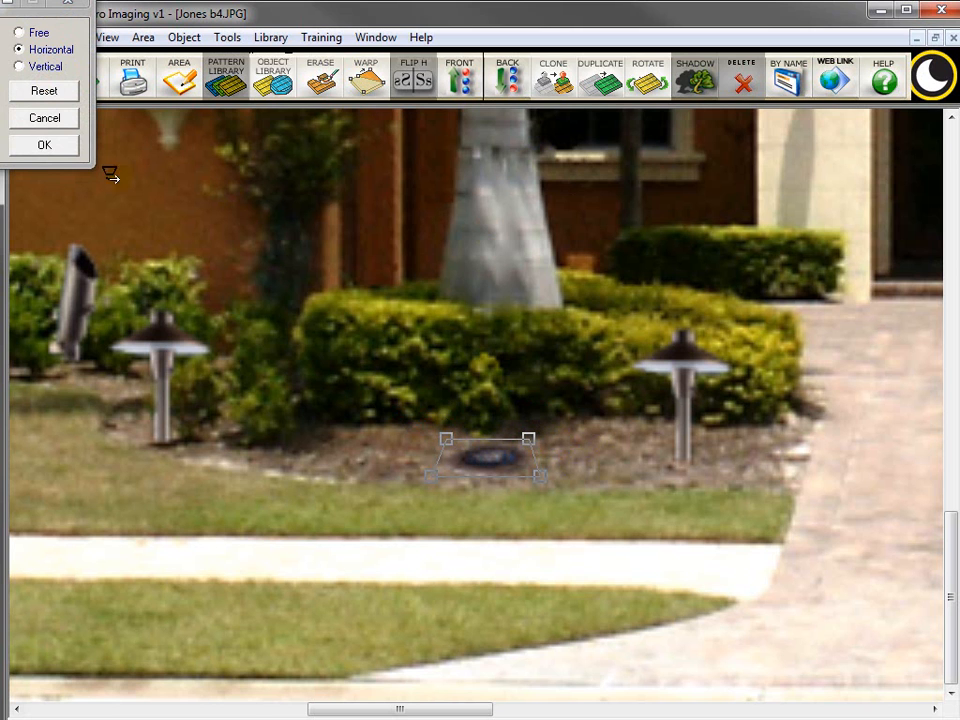
left_click(45, 148)
left_click(676, 459)
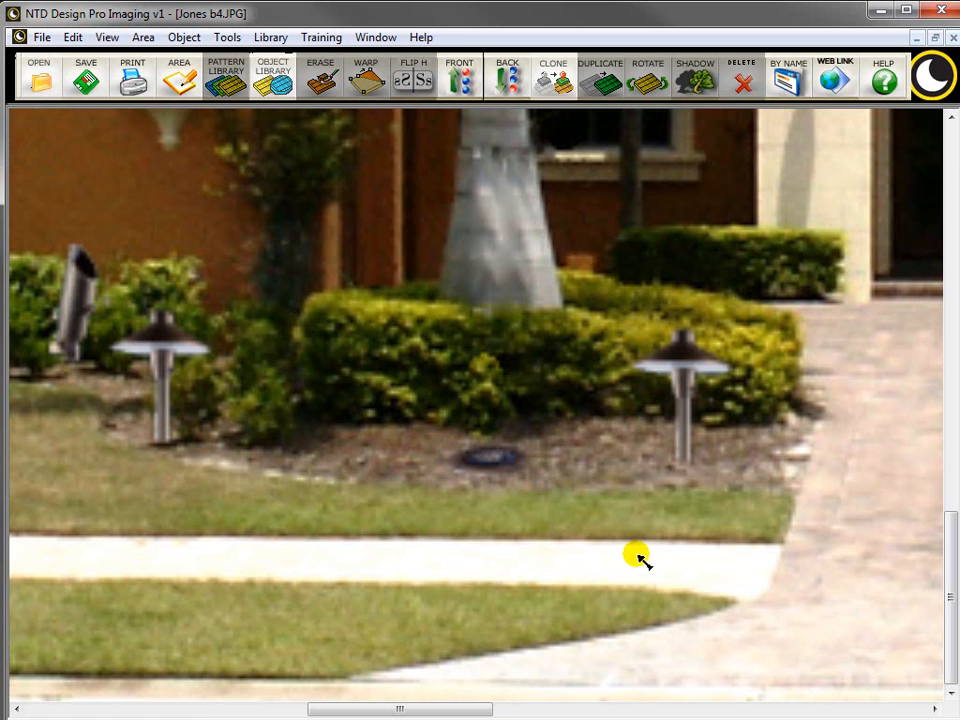
- Insert the bracket-mounted cylindrical down light from further down the Spot library
key("minus")
key("minus")
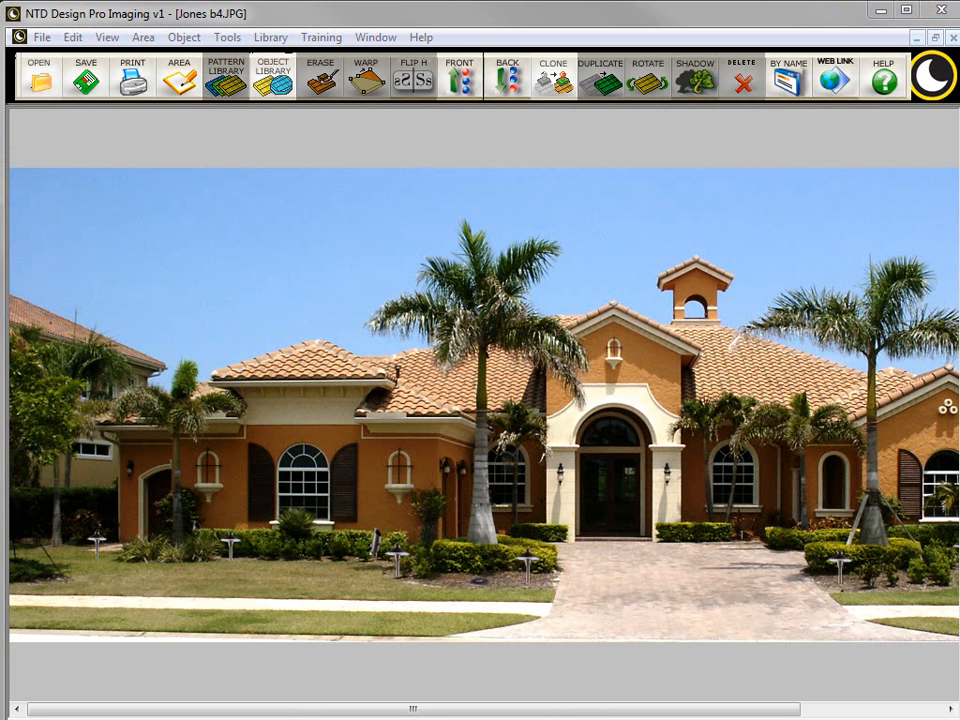
left_click(827, 615)
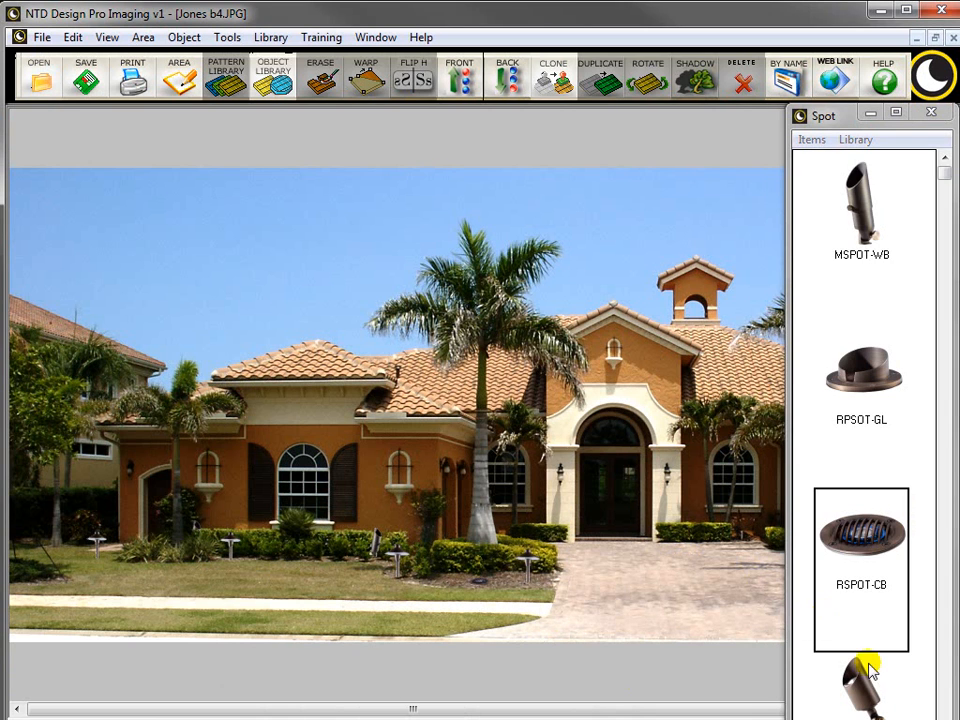
left_click_drag(940, 190, 938, 326)
left_click(945, 716)
double_click(876, 393)
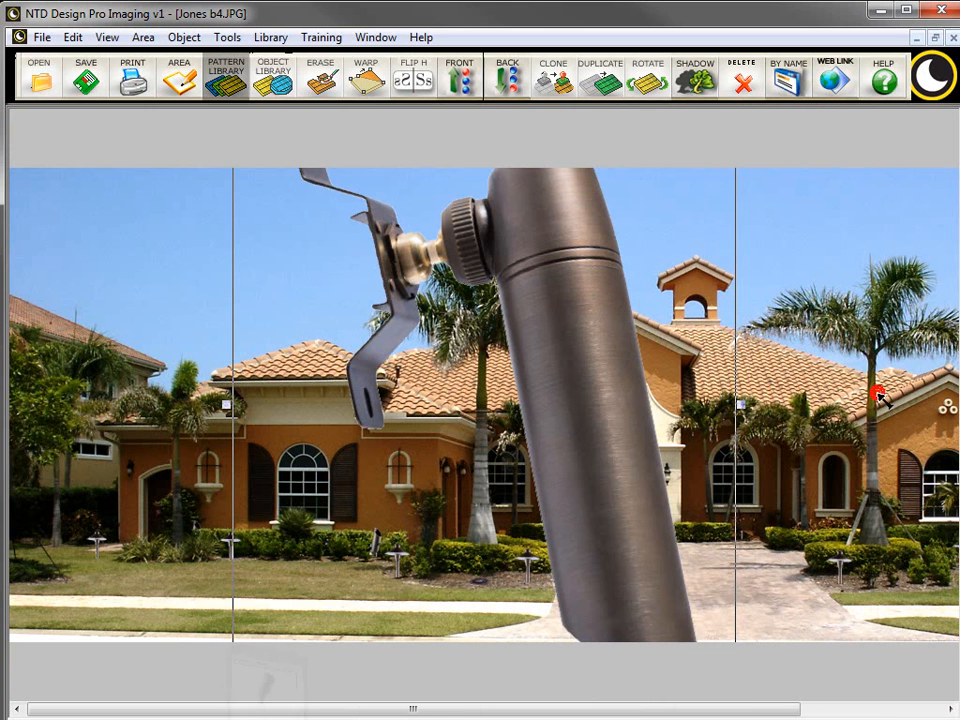
- Scale the down light to a small fixture and move it beside the trunk of the large palm right of the driveway
left_click(600, 369)
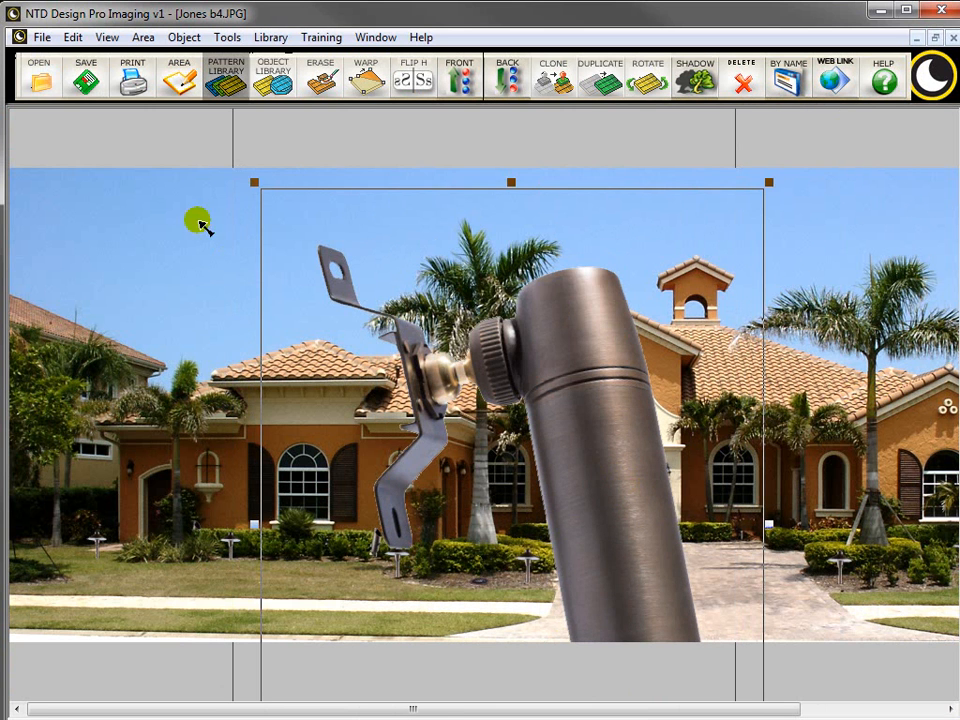
left_click_drag(250, 181, 560, 591)
left_click_drag(702, 636, 789, 343)
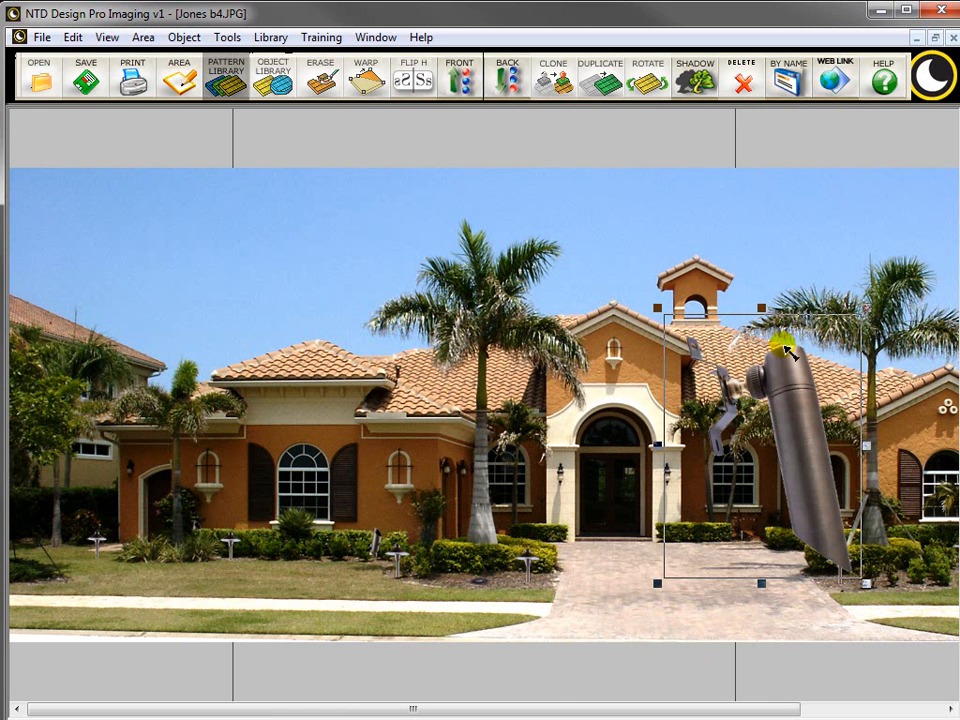
left_click_drag(659, 307, 836, 538)
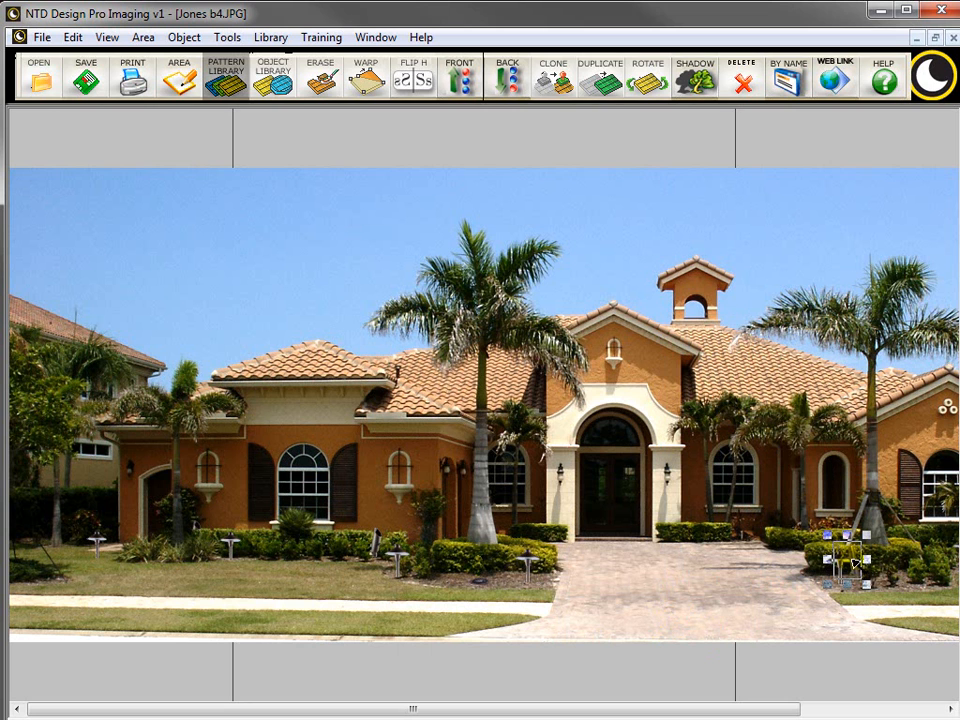
left_click(888, 445)
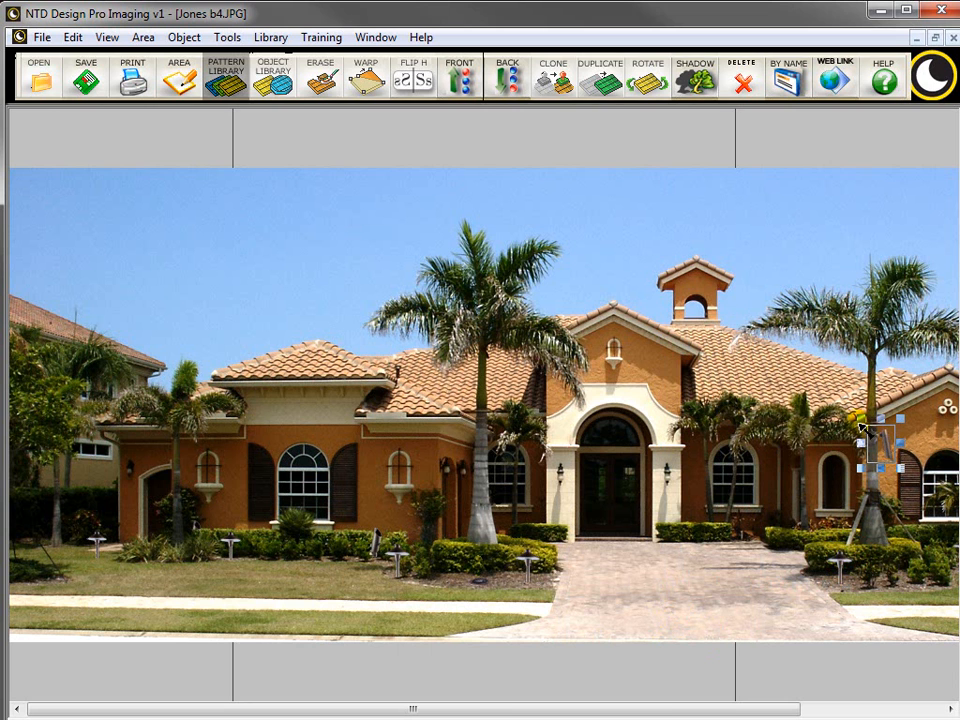
- Shrink the down light slightly and shift it so its mounting bracket sits against the palm trunk
scroll(862, 428, "up", 4)
left_click_drag(818, 714, 688, 711)
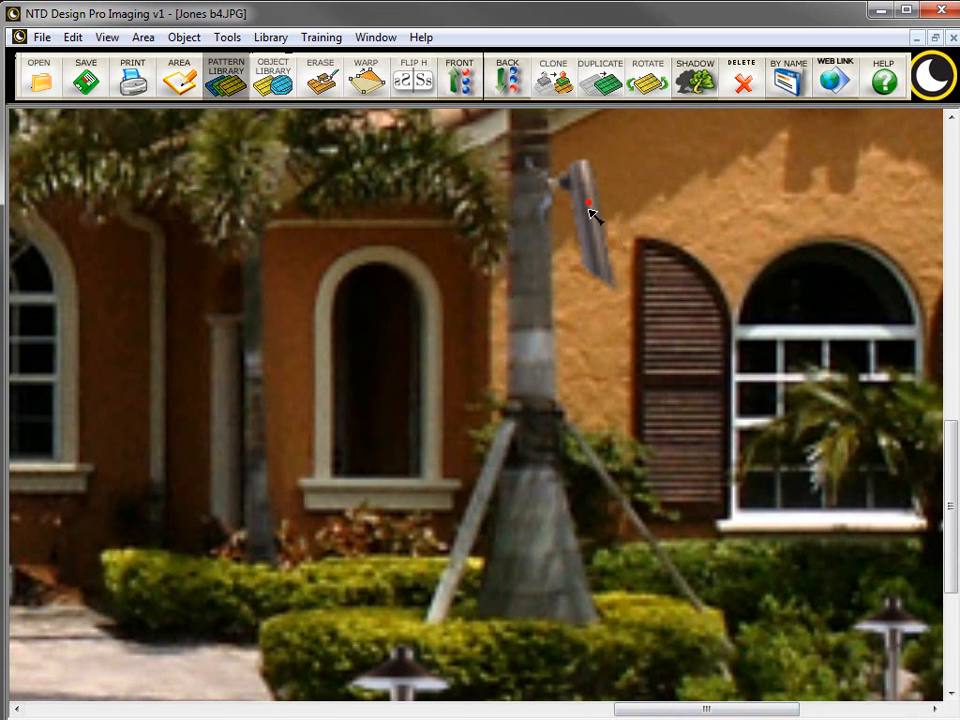
left_click_drag(590, 203, 588, 214)
left_click_drag(627, 146, 622, 153)
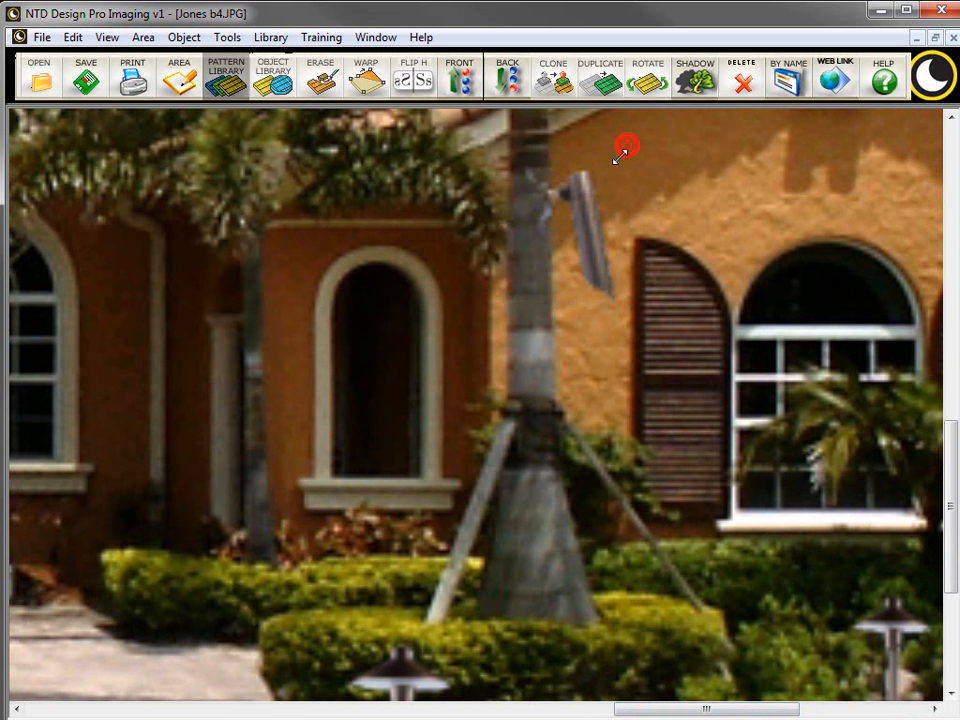
left_click_drag(592, 218, 585, 208)
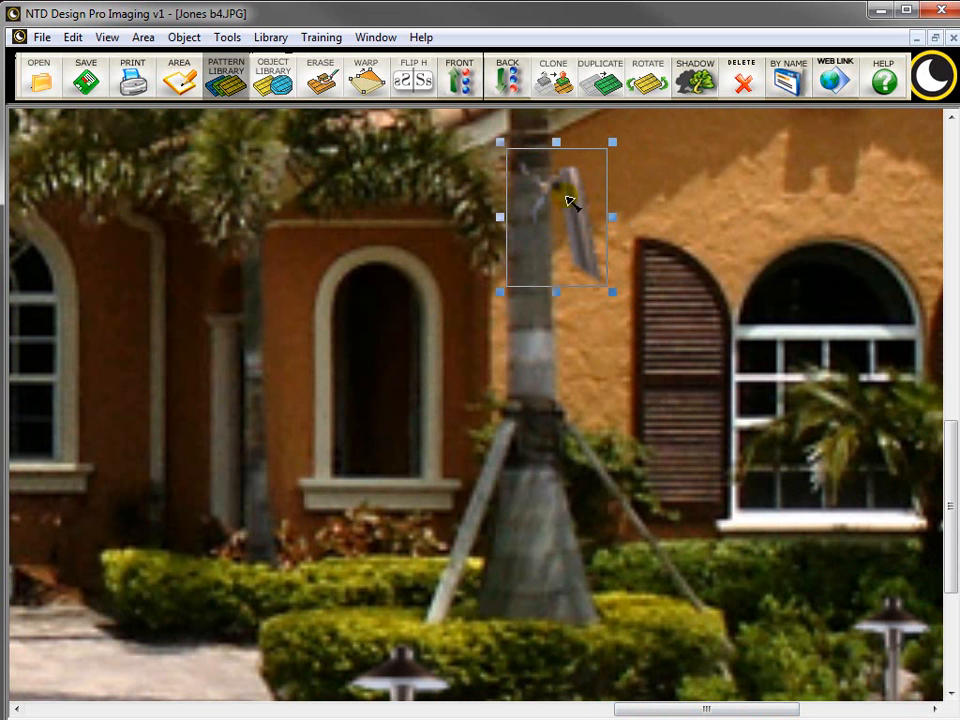
- Rotate the down light slightly clockwise so its barrel hangs nearly vertical along the trunk
left_click(653, 78)
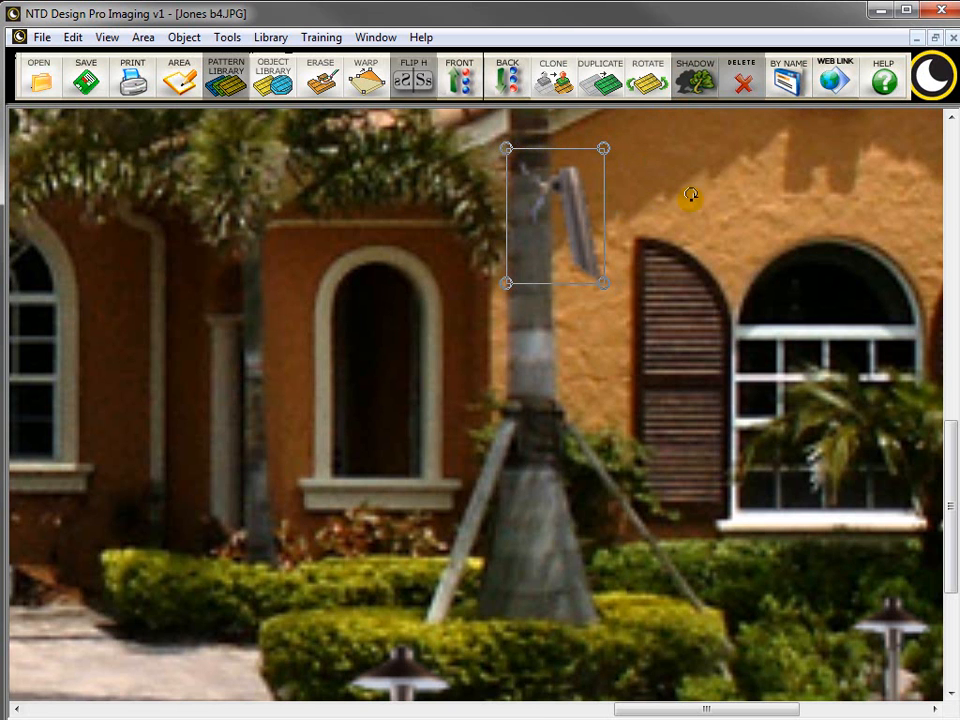
left_click_drag(606, 143, 616, 149)
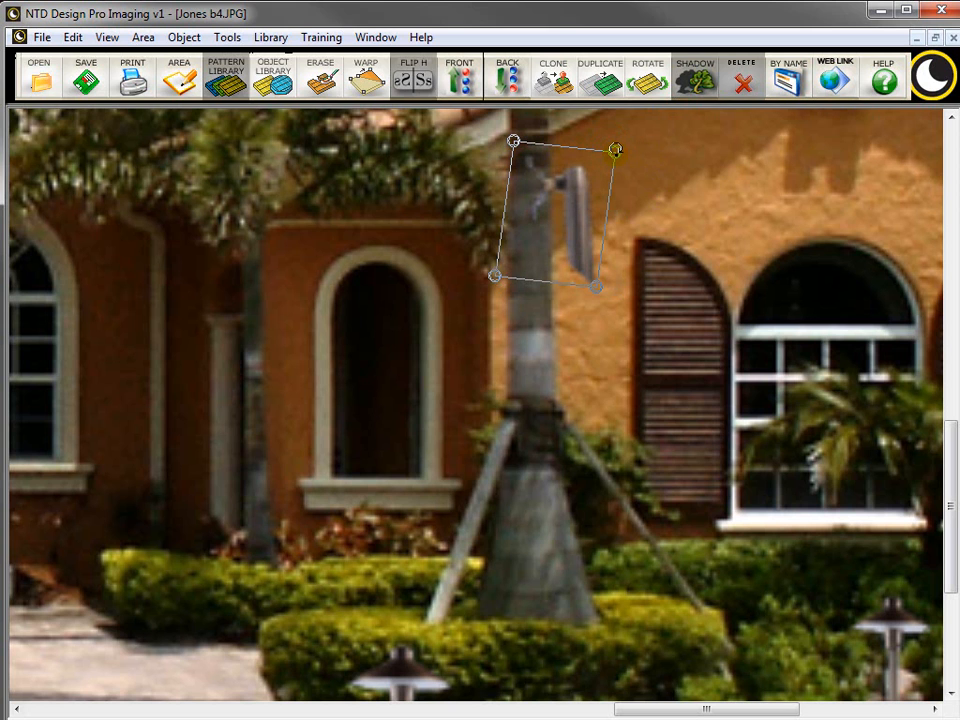
left_click(647, 159)
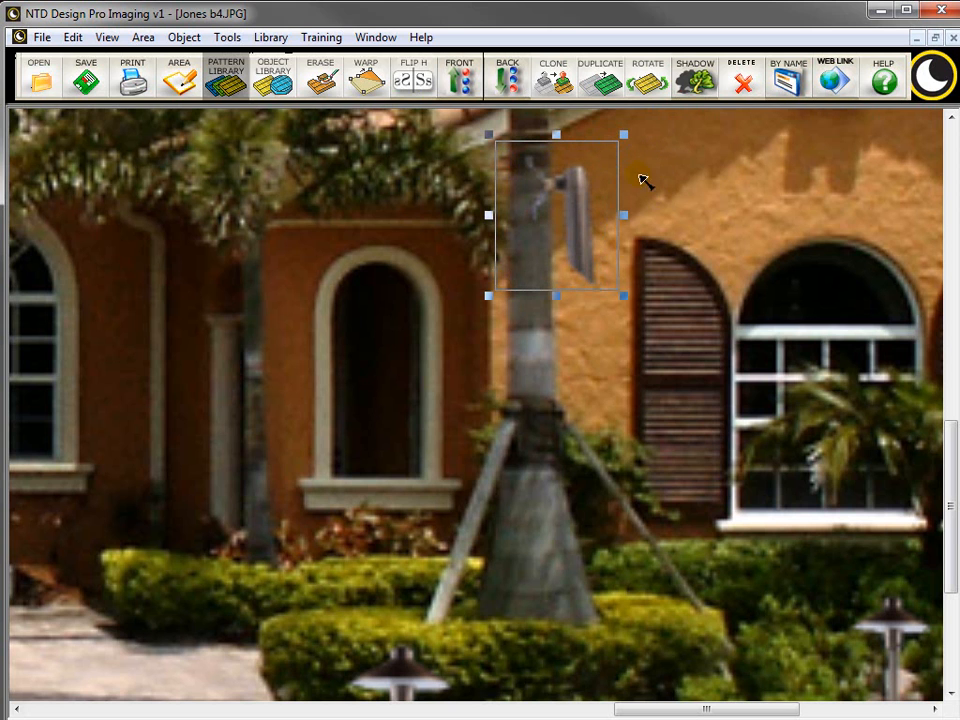
- Reduce the down light a little more, nudge it up the palm trunk and deselect it
left_click_drag(621, 293, 607, 289)
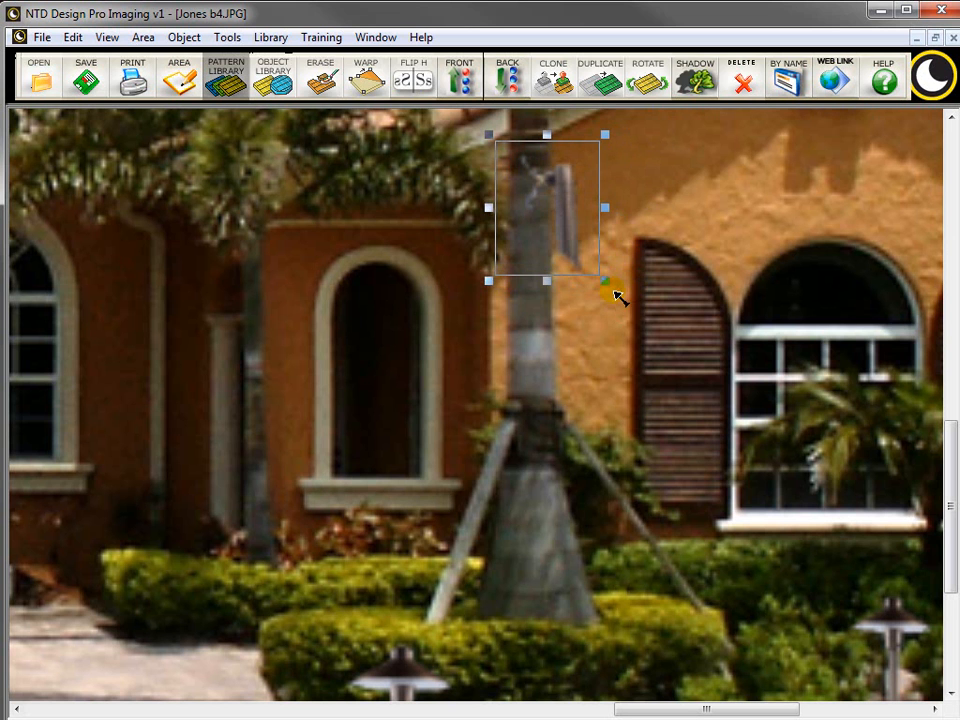
left_click(677, 281)
left_click(576, 238)
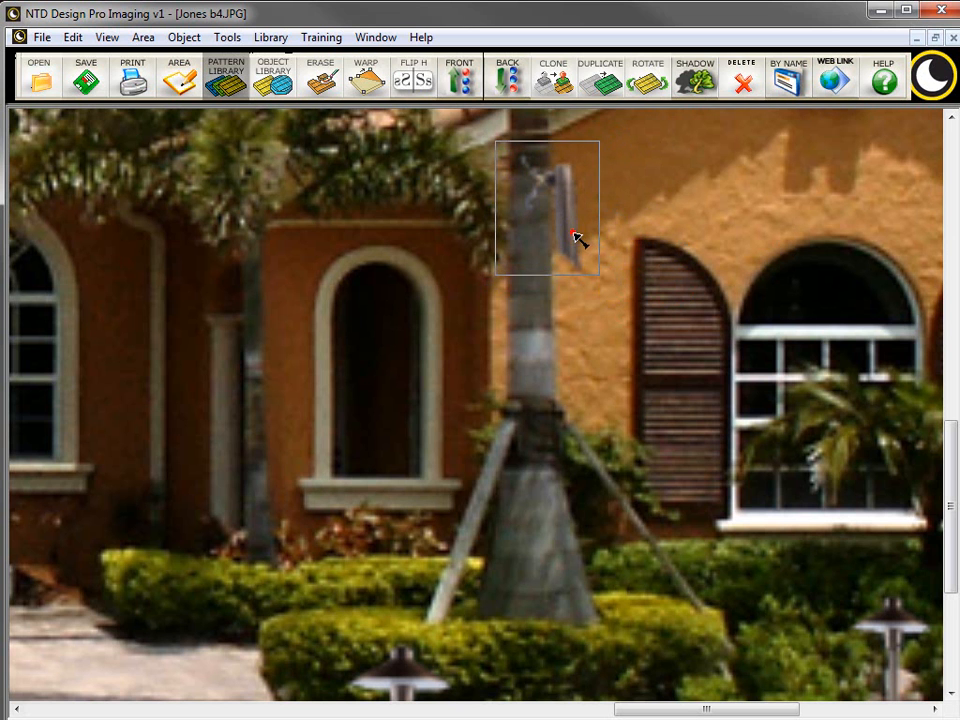
left_click_drag(576, 238, 577, 231)
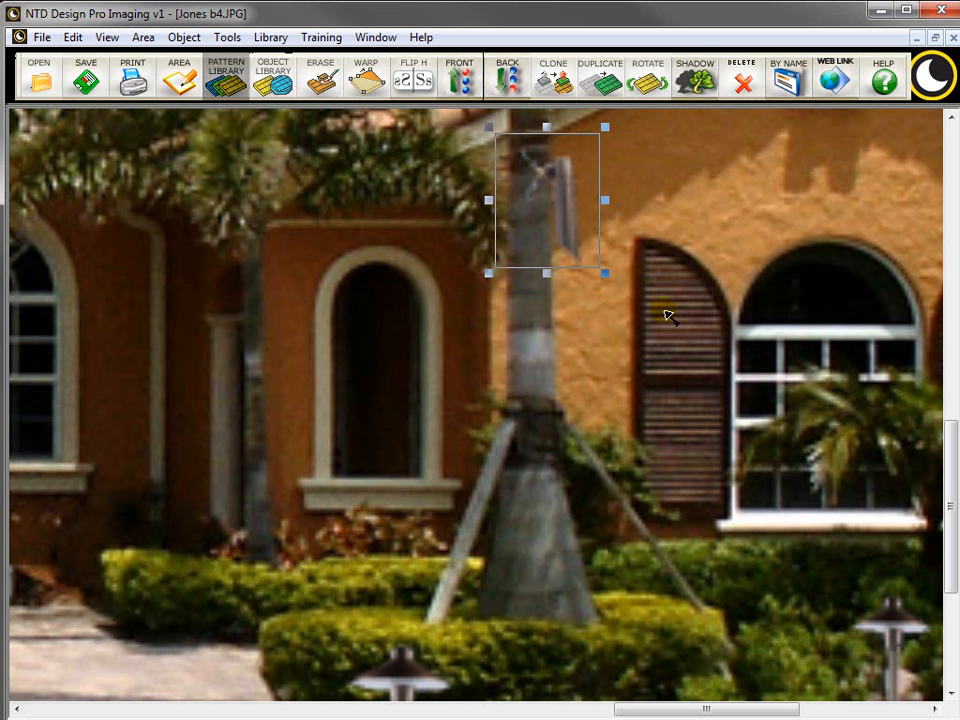
scroll(668, 315, "down", 2)
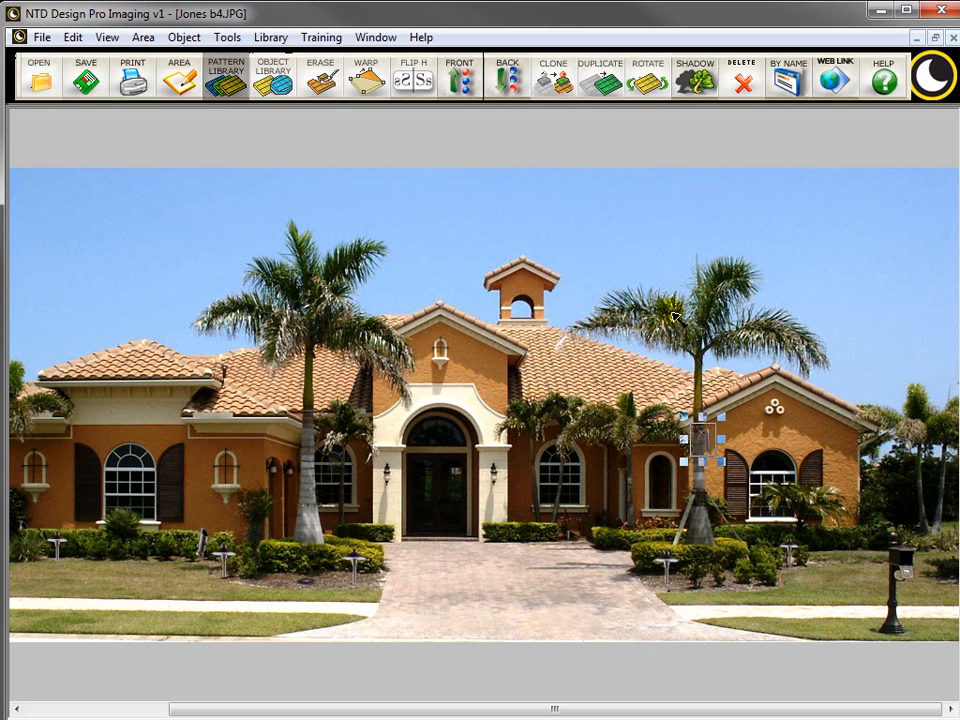
left_click(629, 317)
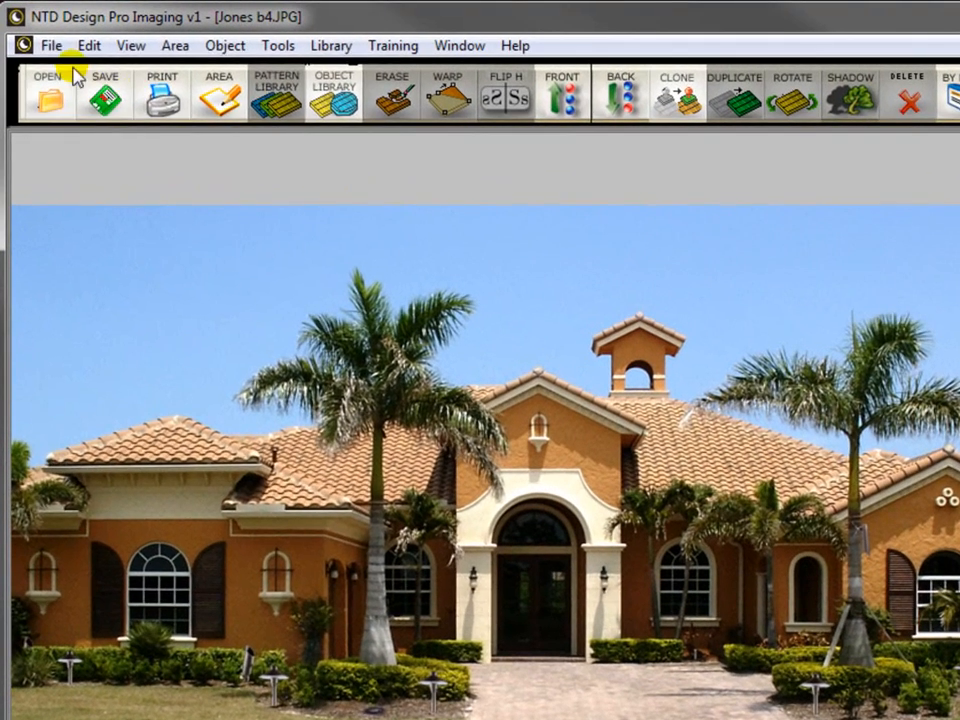
- Save the design as a JPEG in the client's folder, named with the client's surname followed directly by "with fixtures"
left_click(47, 38)
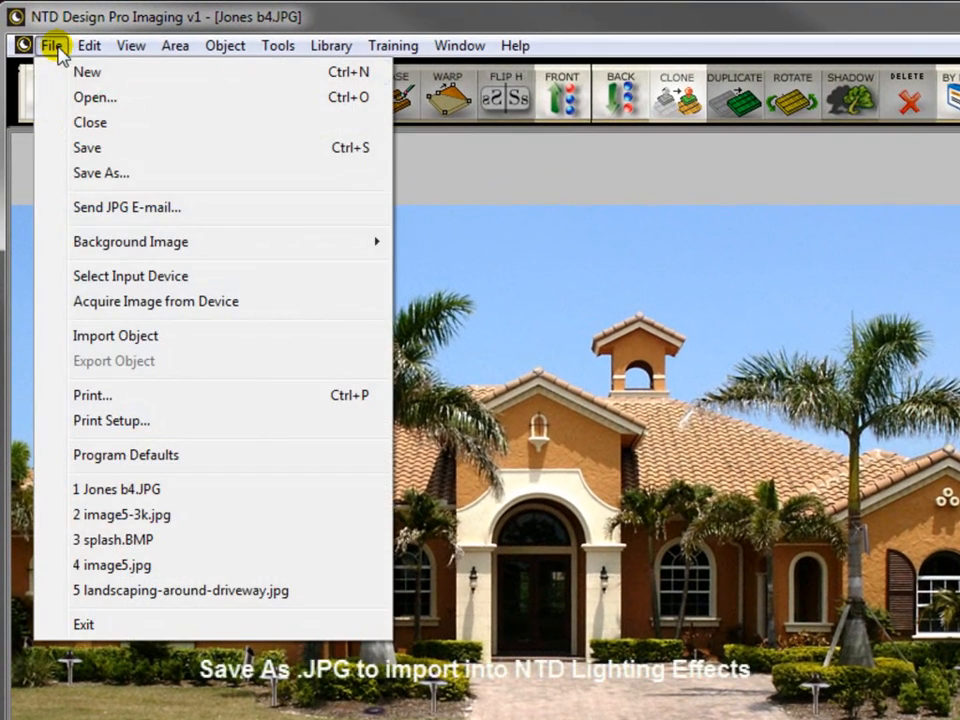
left_click(133, 176)
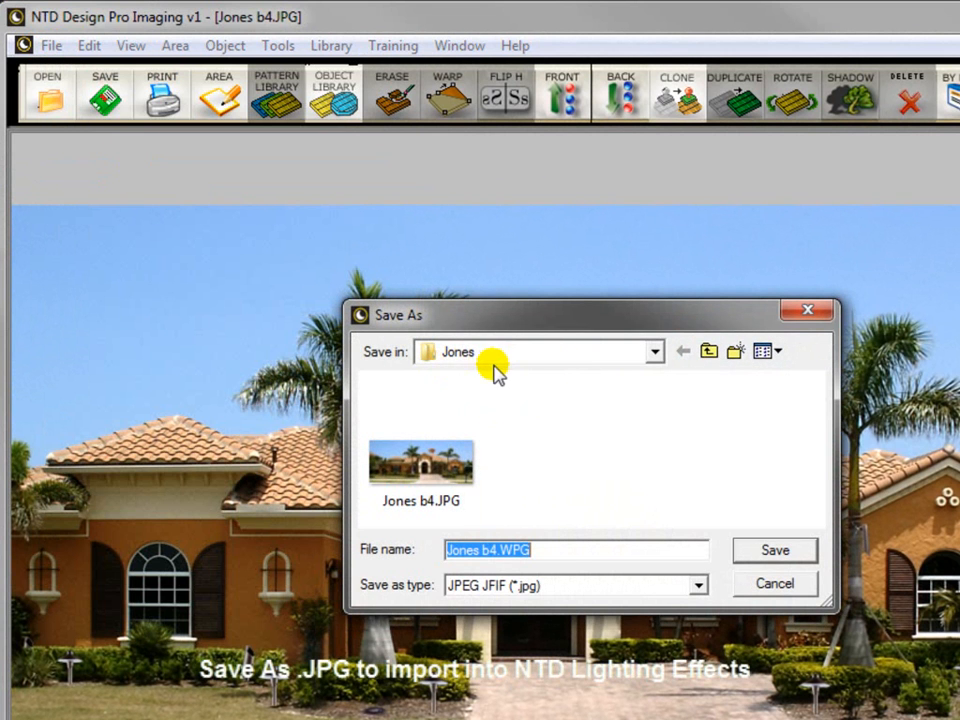
left_click_drag(544, 551, 475, 544)
type("with")
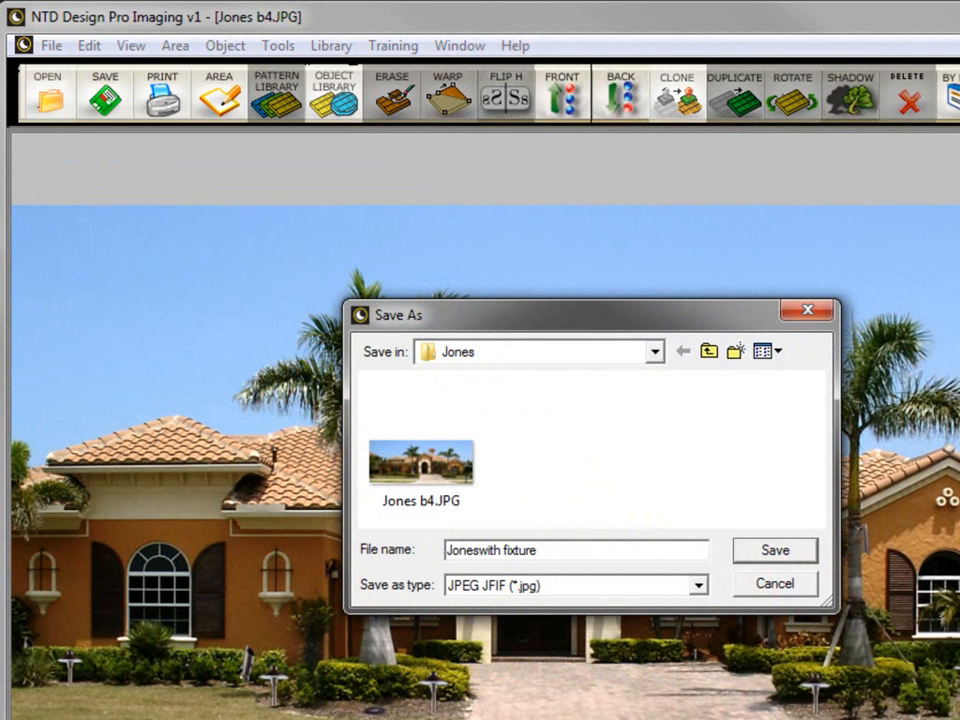
type(" fixtures")
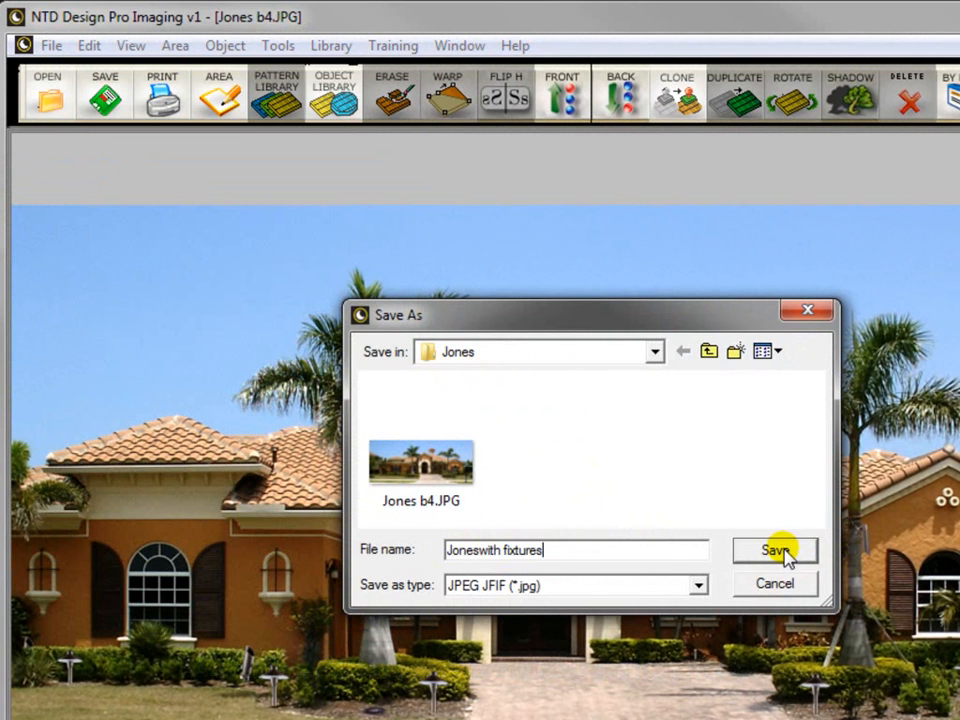
left_click(778, 551)
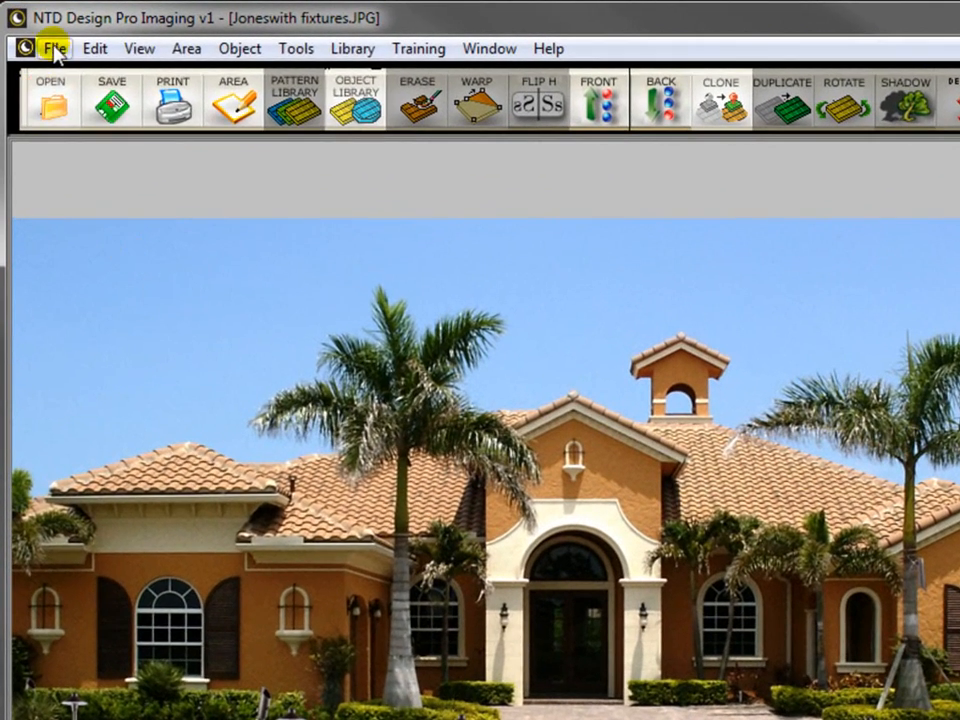
- Save an editable copy in Land LND format in the same folder, ending the file name with "_WIP"
left_click(42, 37)
left_click(130, 186)
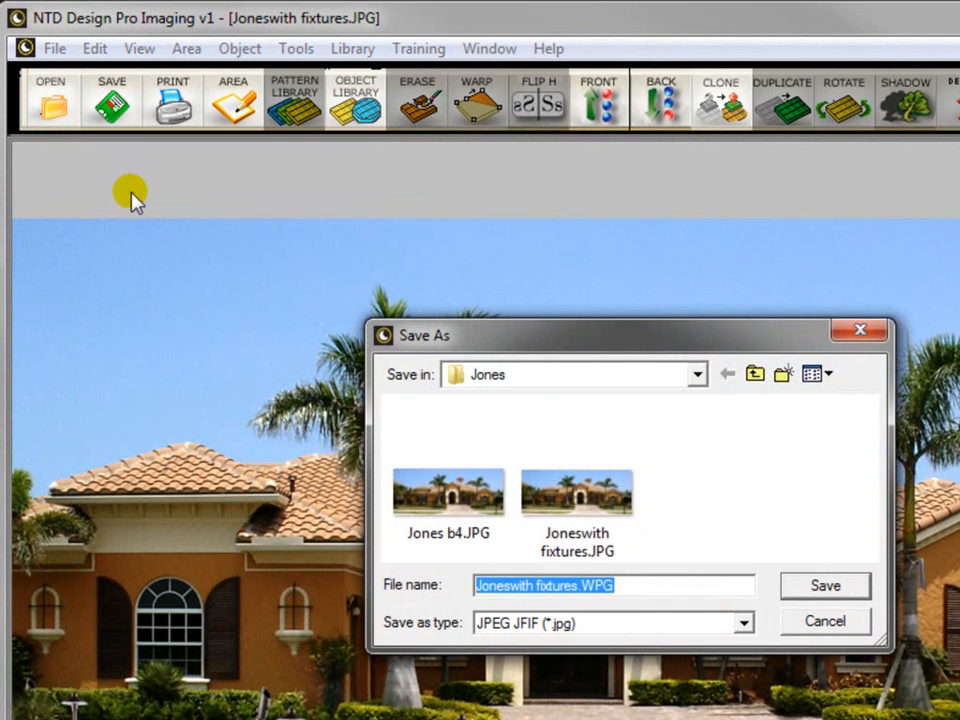
left_click(510, 585)
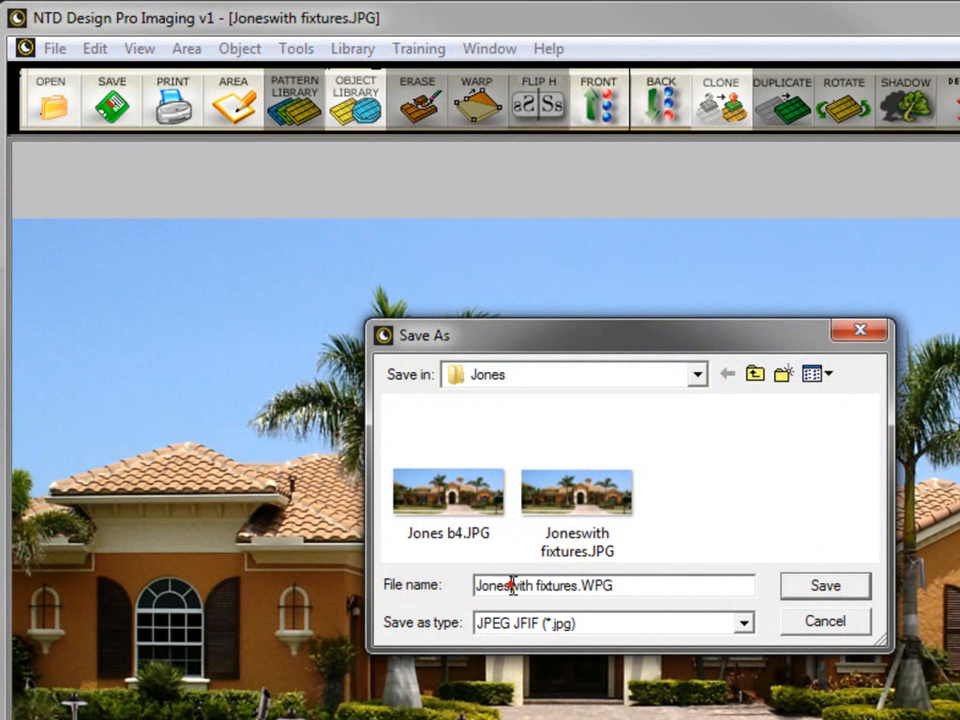
left_click_drag(612, 586, 579, 585)
type("_WI")
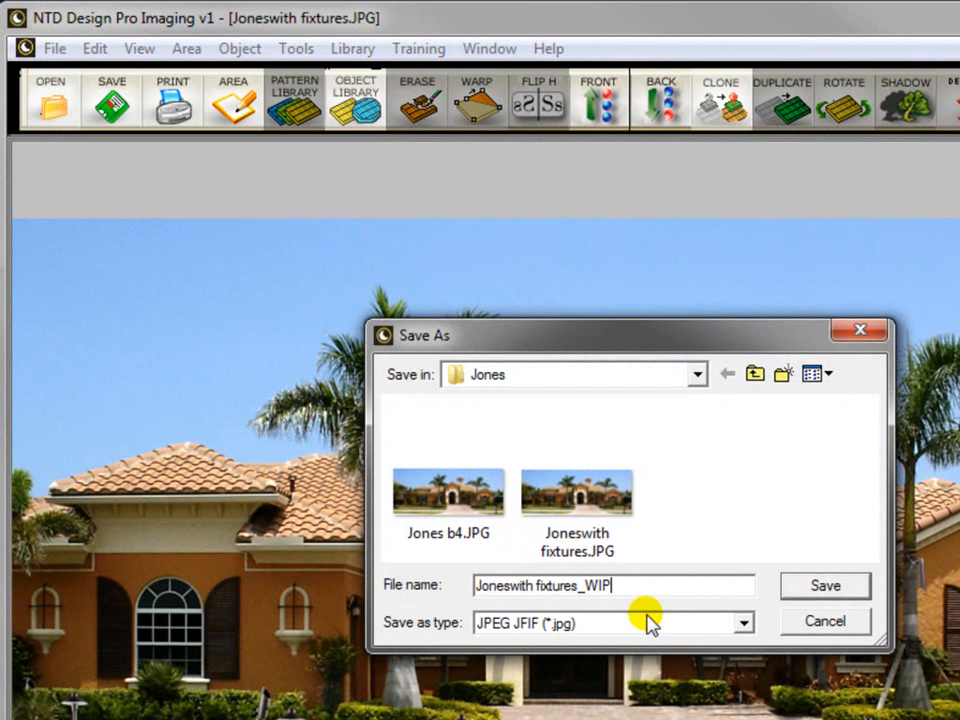
left_click(606, 624)
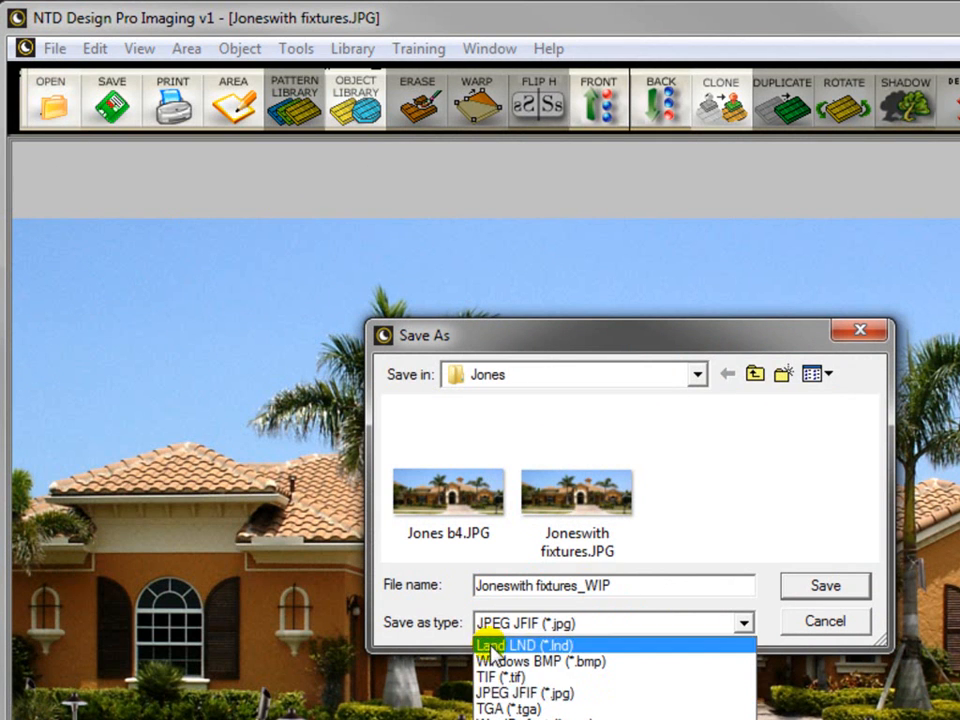
left_click(490, 648)
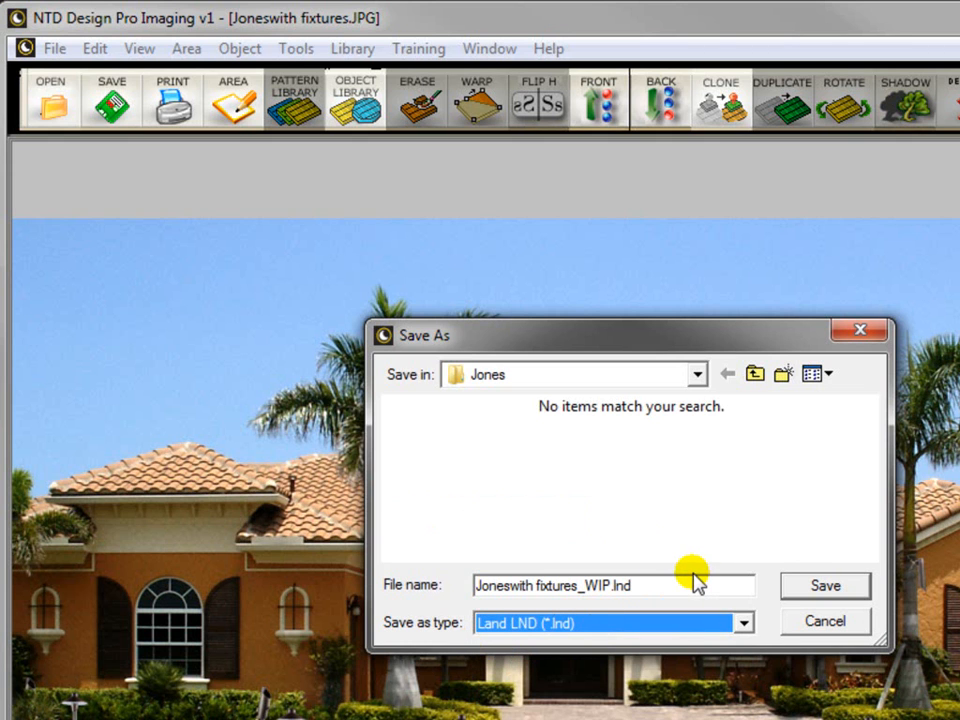
left_click(848, 585)
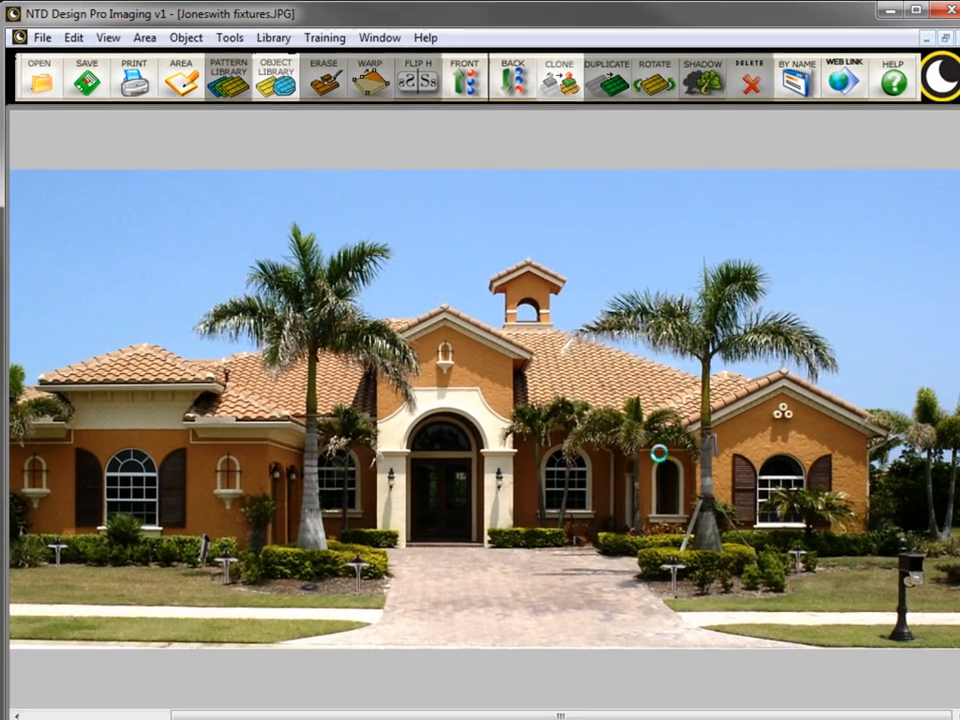